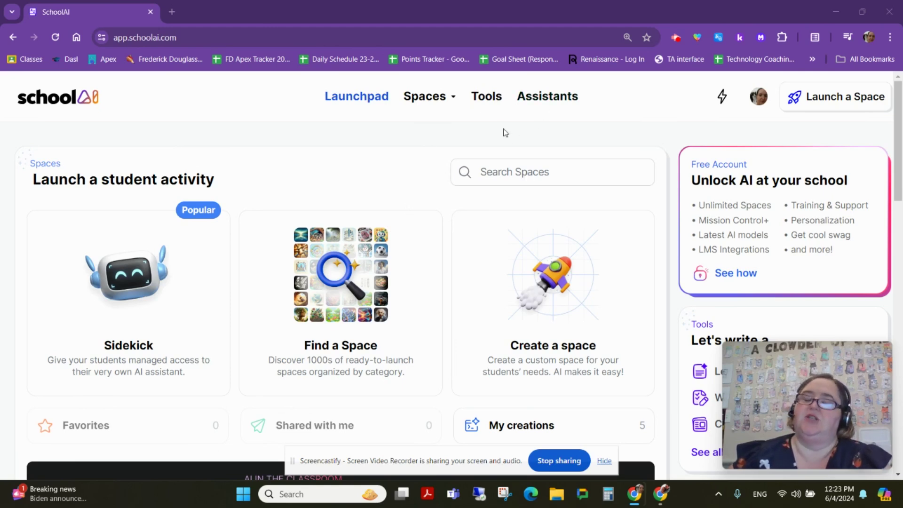
Step: Start a new Vocabulary List document from the collection of teacher tools
click(489, 101)
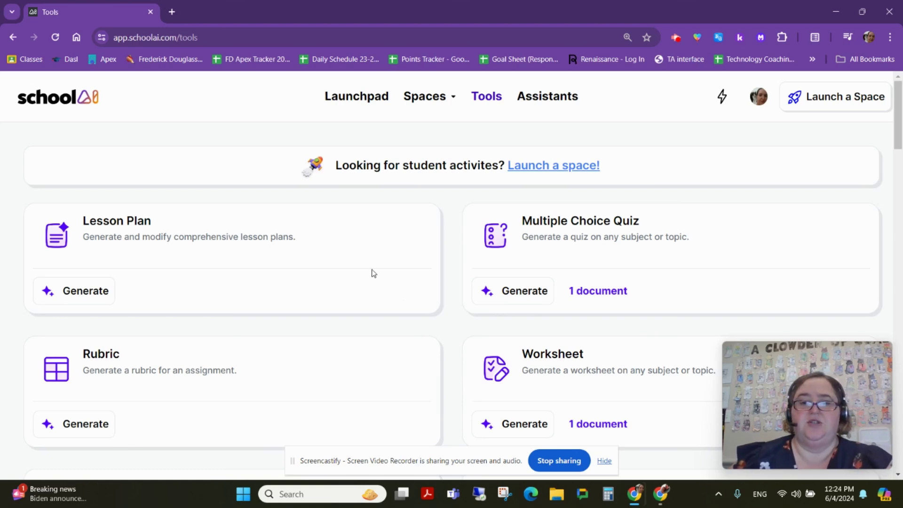
scroll(370, 275, down, 1)
scroll(369, 274, up, 1)
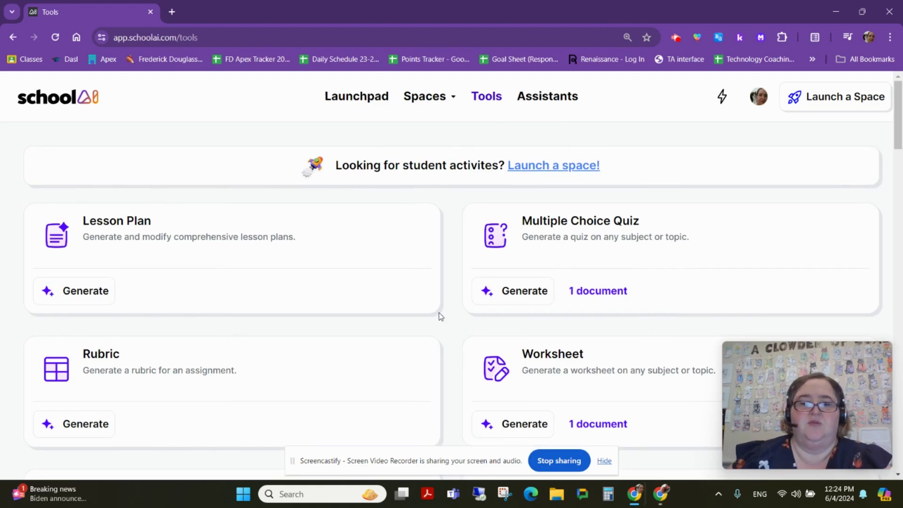
scroll(441, 317, down, 12)
scroll(429, 303, down, 9)
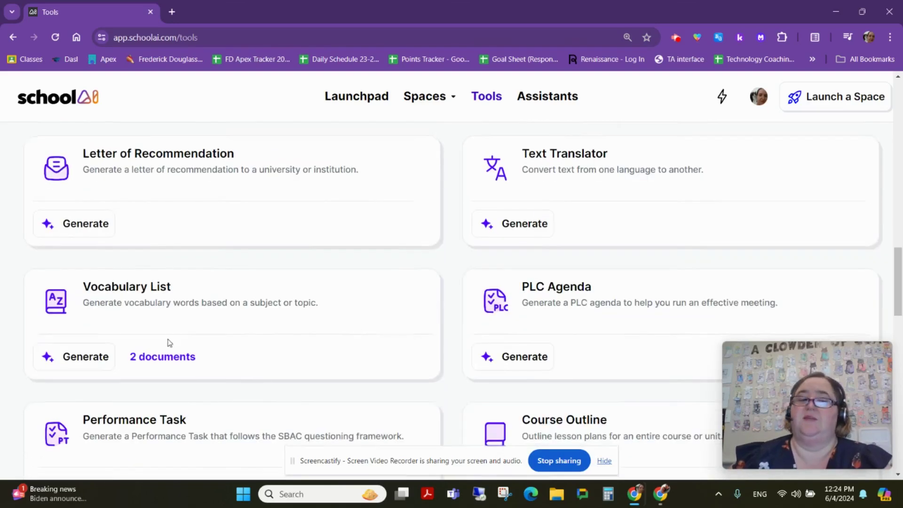
click(94, 354)
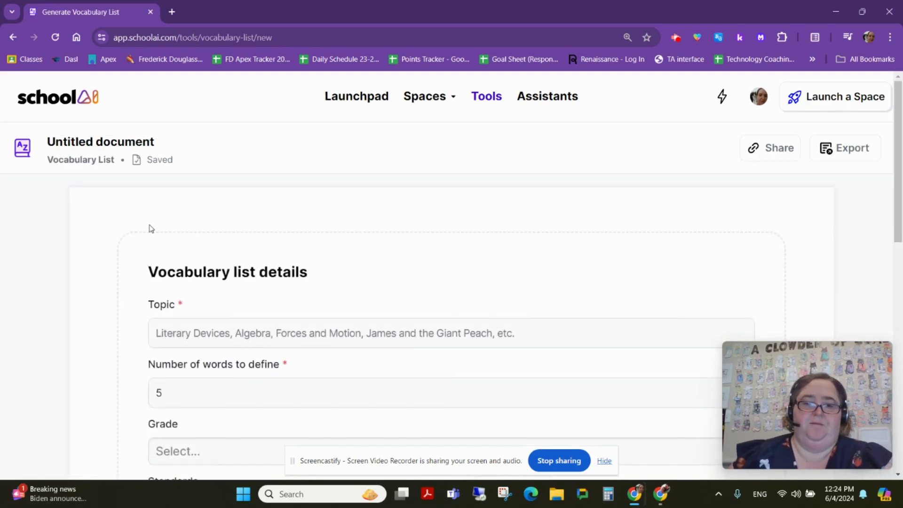
Step: Start adding standards to the vocabulary list and filter the Ohio 9th-grade standards to the subject CTE - Hospitality and Tourism
scroll(407, 252, down, 4)
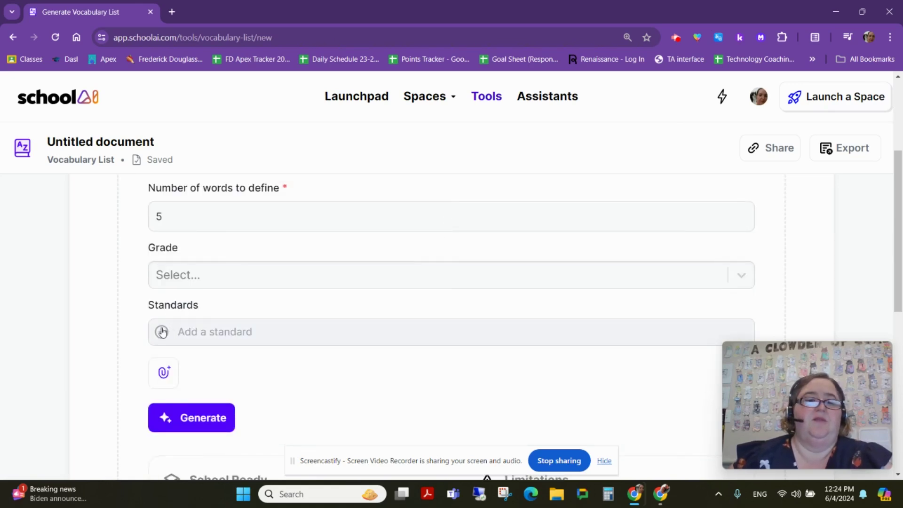
click(162, 332)
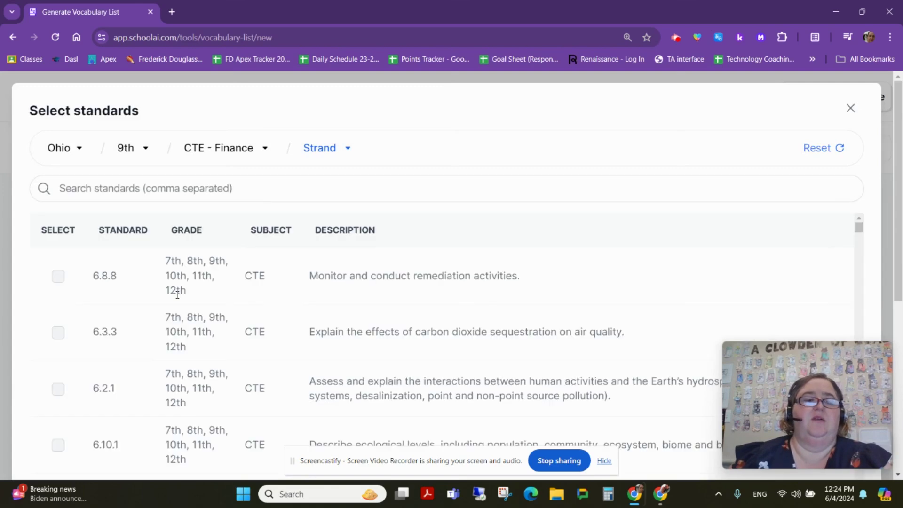
click(257, 149)
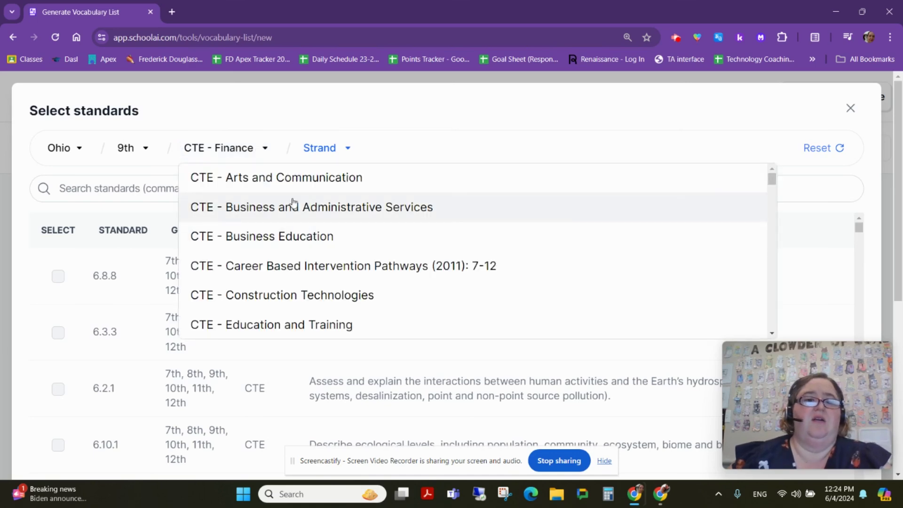
scroll(341, 208, down, 3)
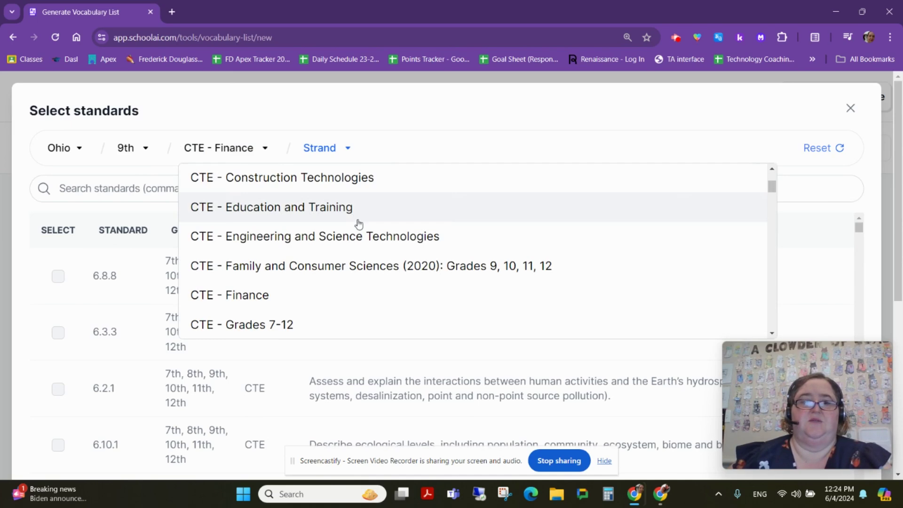
scroll(354, 218, up, 2)
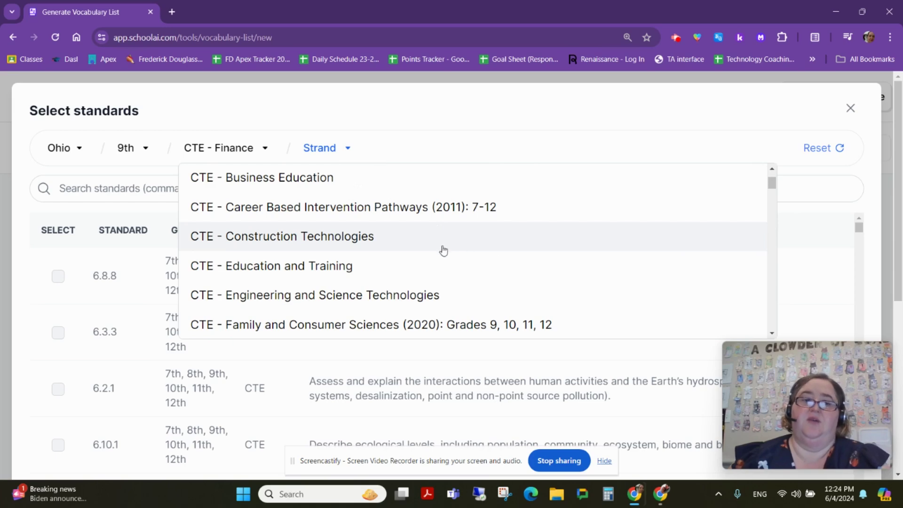
scroll(440, 259, down, 4)
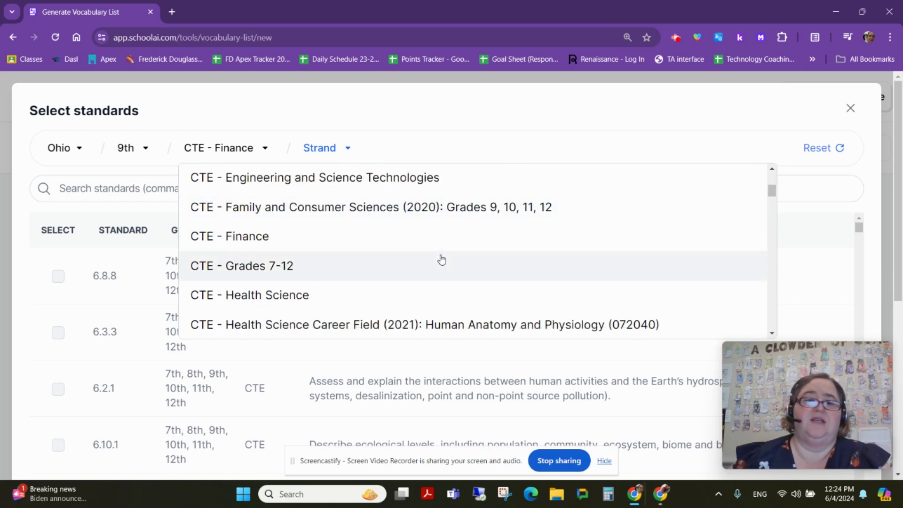
scroll(442, 259, down, 2)
scroll(504, 250, down, 2)
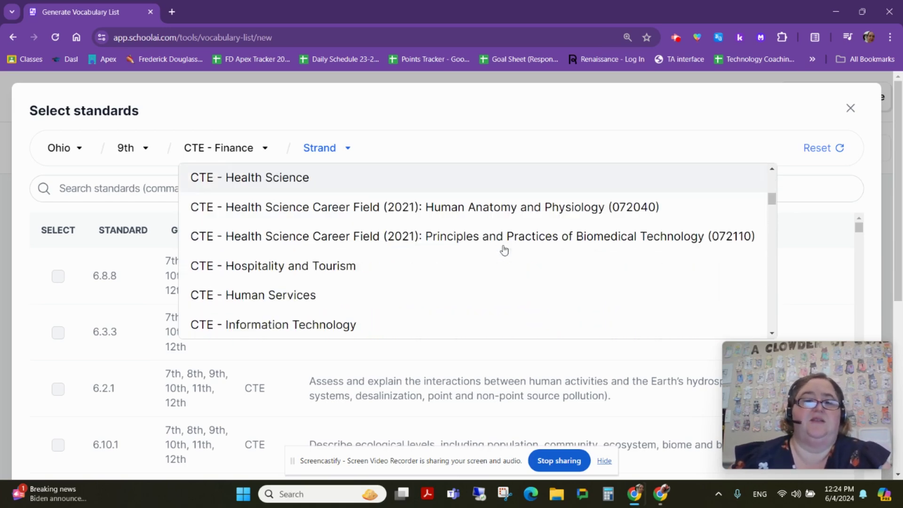
click(316, 267)
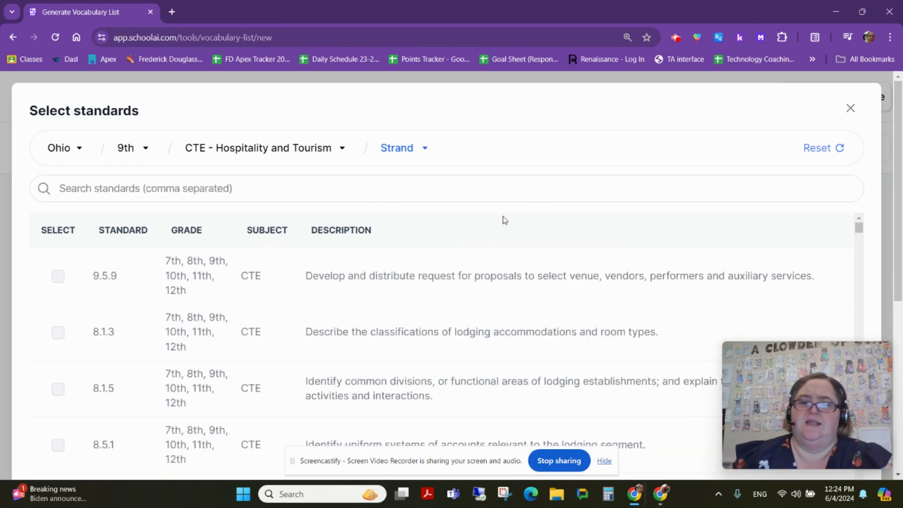
Step: Select standard 3.4.2 on equipment safety requirements and health and safety codes
scroll(537, 259, down, 15)
scroll(537, 260, down, 8)
scroll(538, 259, down, 12)
scroll(538, 260, down, 6)
scroll(535, 255, down, 8)
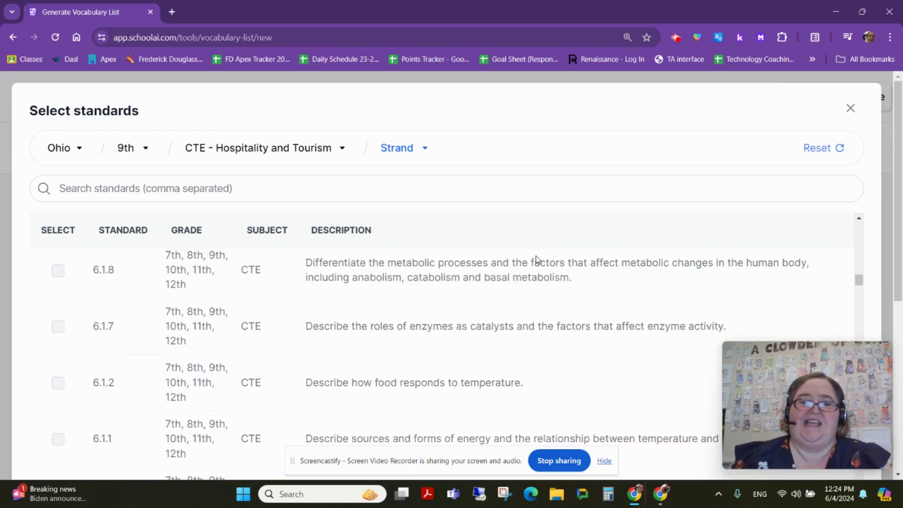
scroll(535, 256, down, 3)
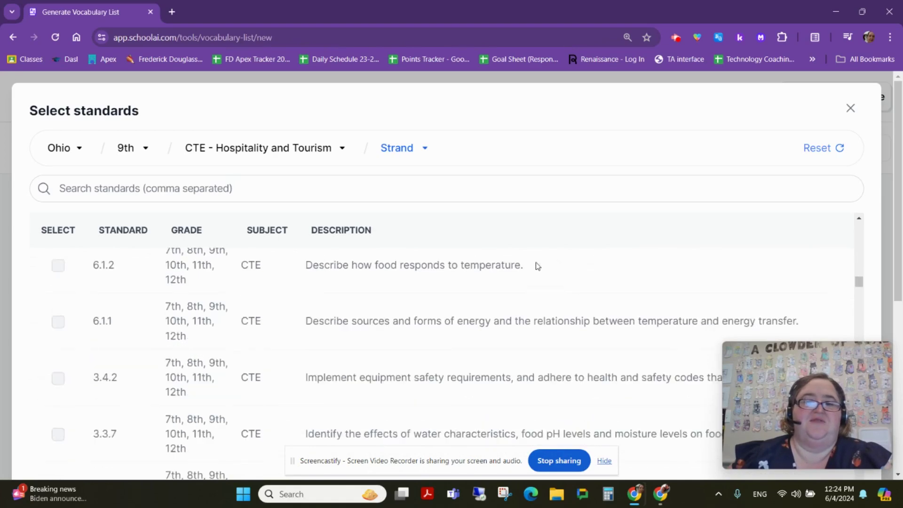
scroll(472, 339, down, 1)
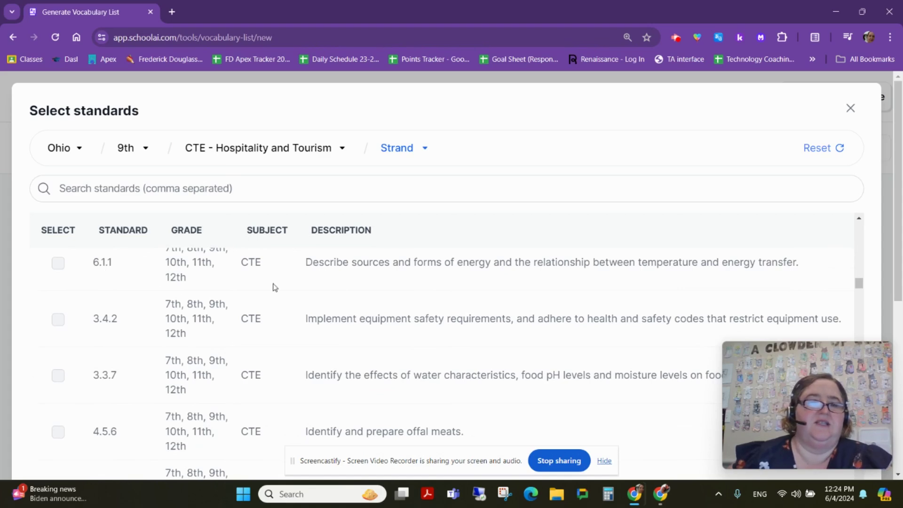
click(60, 323)
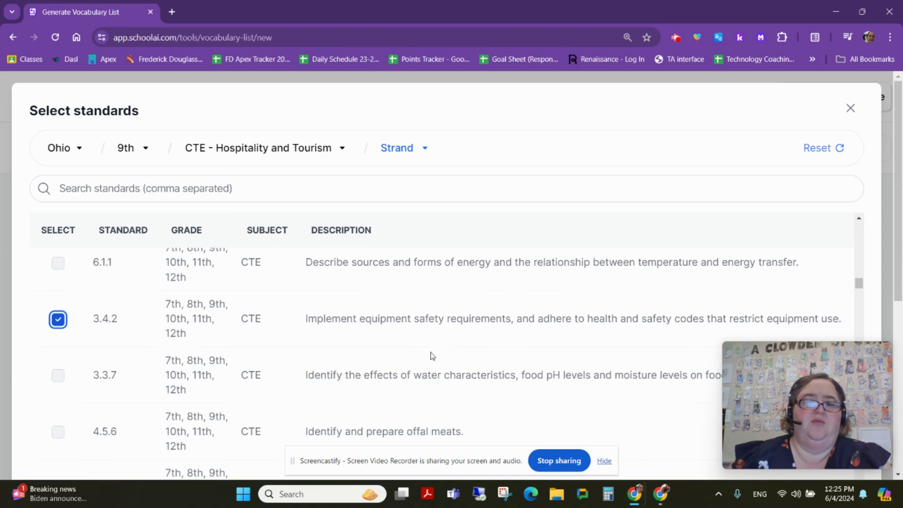
Step: Select standards 4.5.5 on poultry, 4.4.12 on soups and 4.4.11 on sauces and gravies
scroll(242, 359, down, 1)
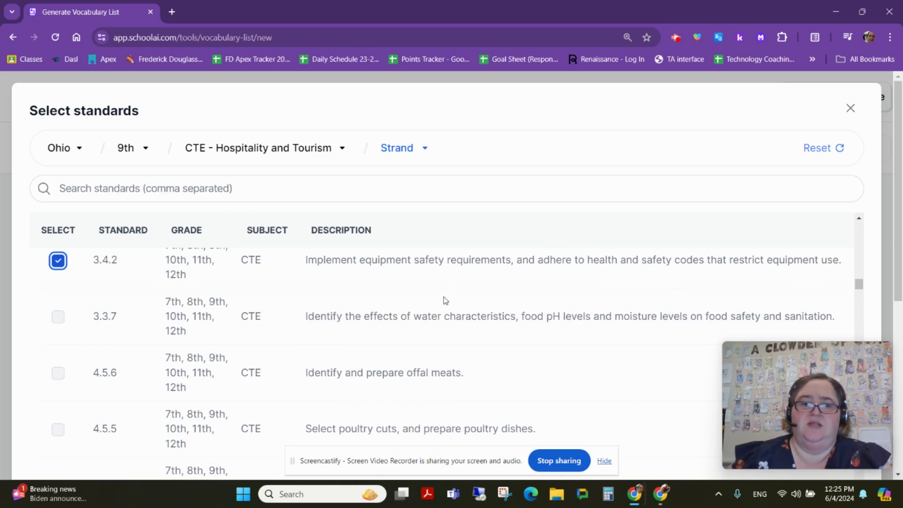
scroll(436, 328, down, 2)
scroll(435, 328, up, 1)
scroll(435, 328, up, 1)
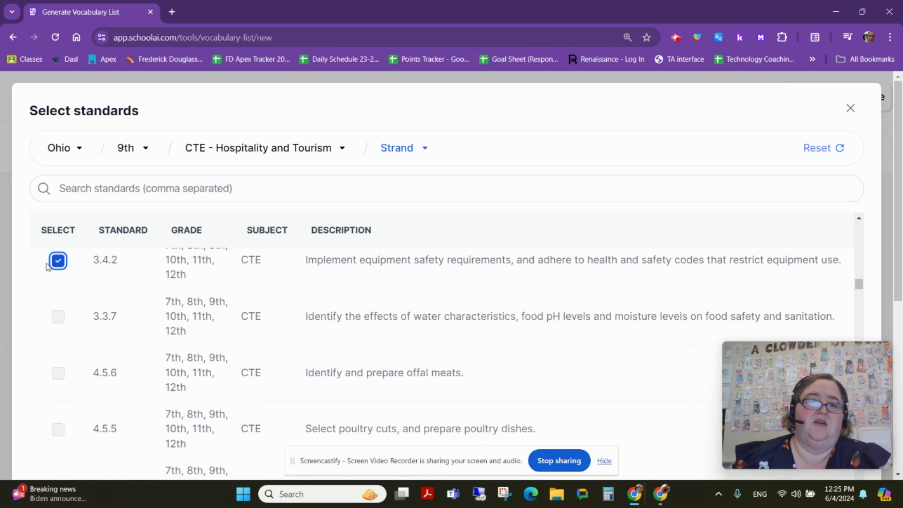
scroll(292, 288, down, 3)
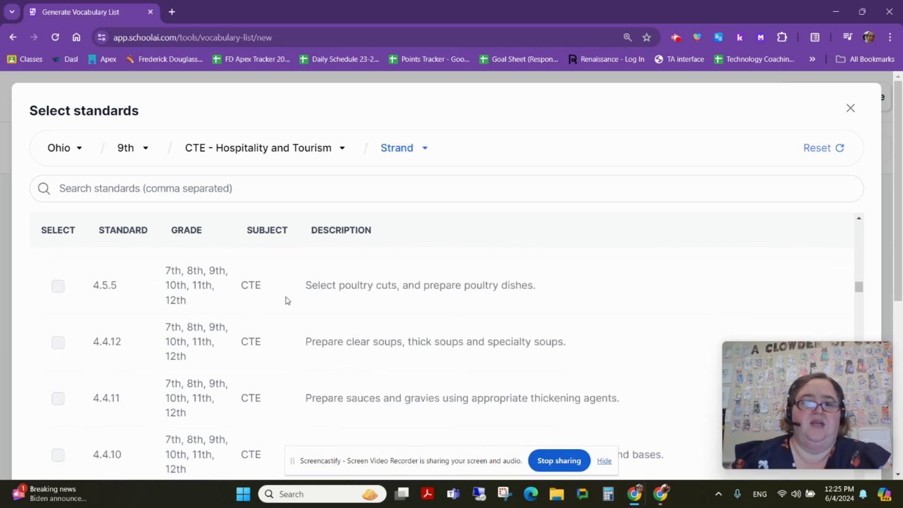
click(58, 254)
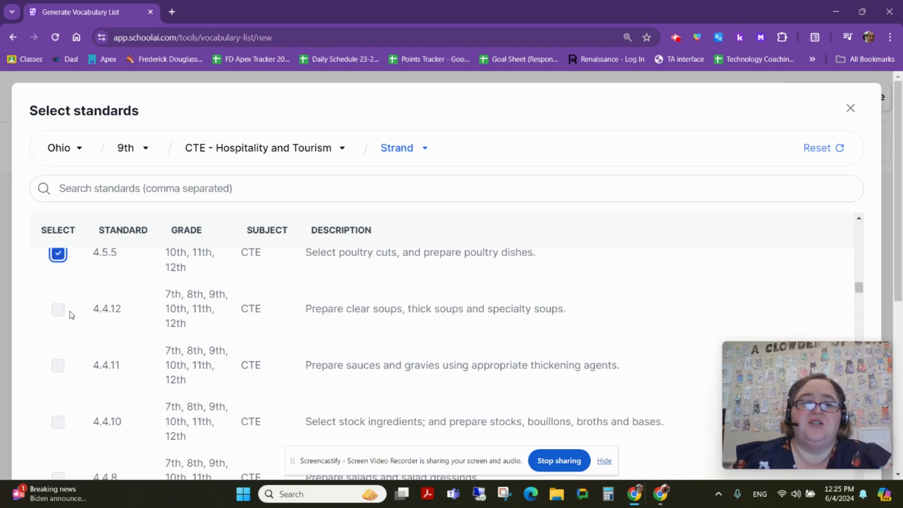
click(58, 309)
click(55, 365)
Step: Select standards 4.4.10 on stocks, 4.4.8 on salads, 4.4.6 on dairy products and 4.4.5 on egg-based dishes
scroll(91, 360, down, 2)
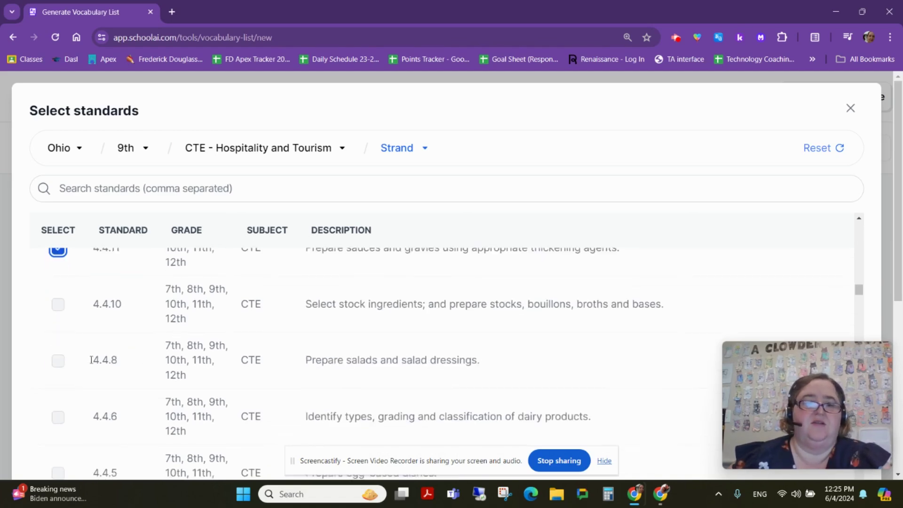
click(58, 304)
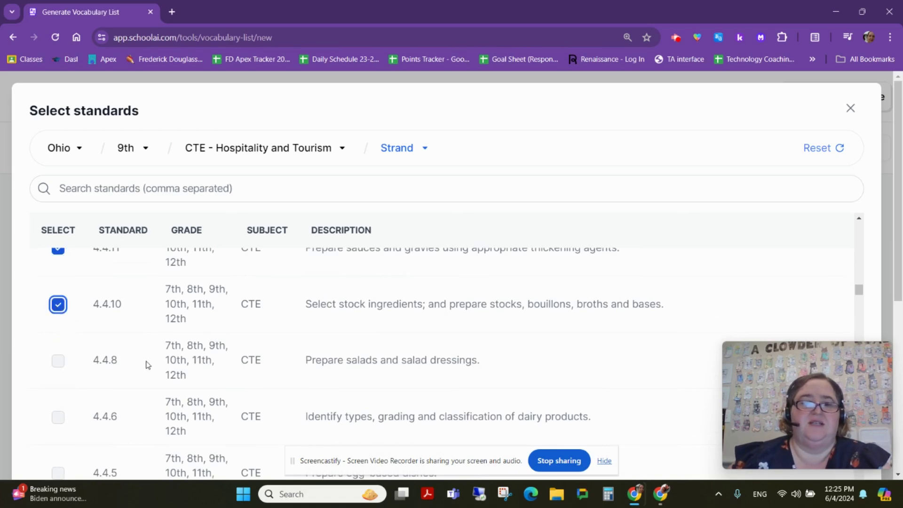
click(57, 362)
scroll(66, 361, down, 1)
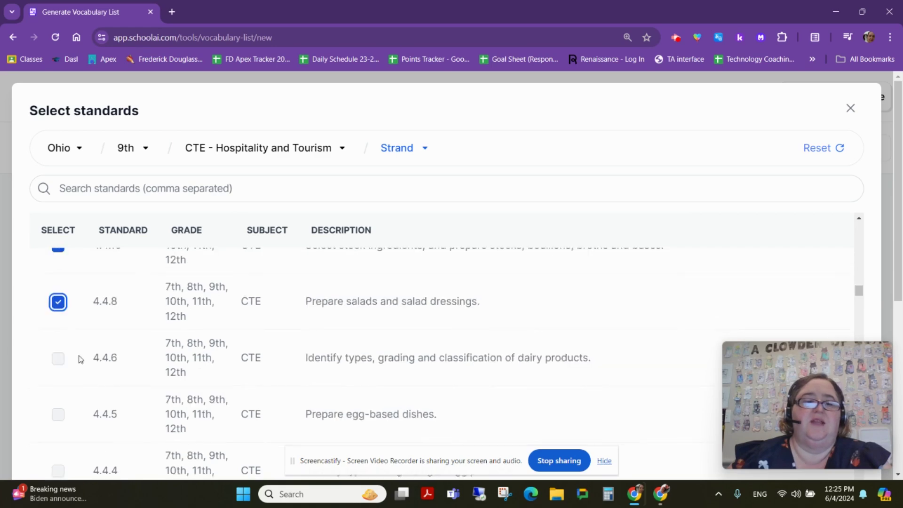
click(60, 360)
click(60, 414)
Step: Select standards 4.4.4, 4.4.3, 4.4.2 and 4.4.1, and return to the vocabulary list details
scroll(184, 395, down, 3)
click(57, 295)
click(58, 350)
scroll(57, 362, down, 1)
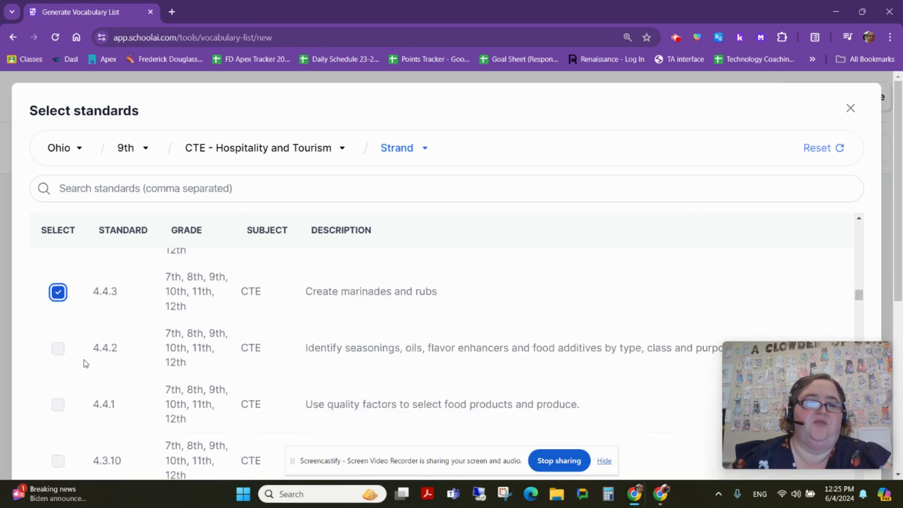
click(62, 352)
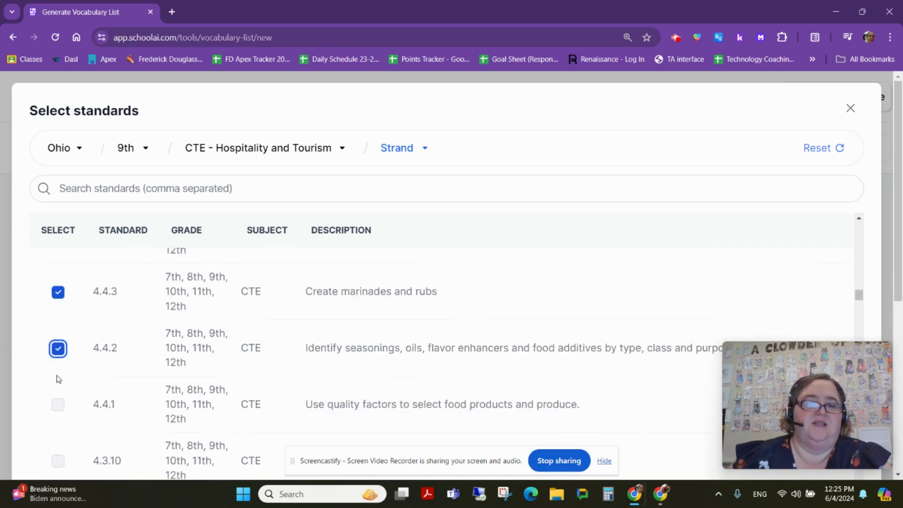
click(53, 405)
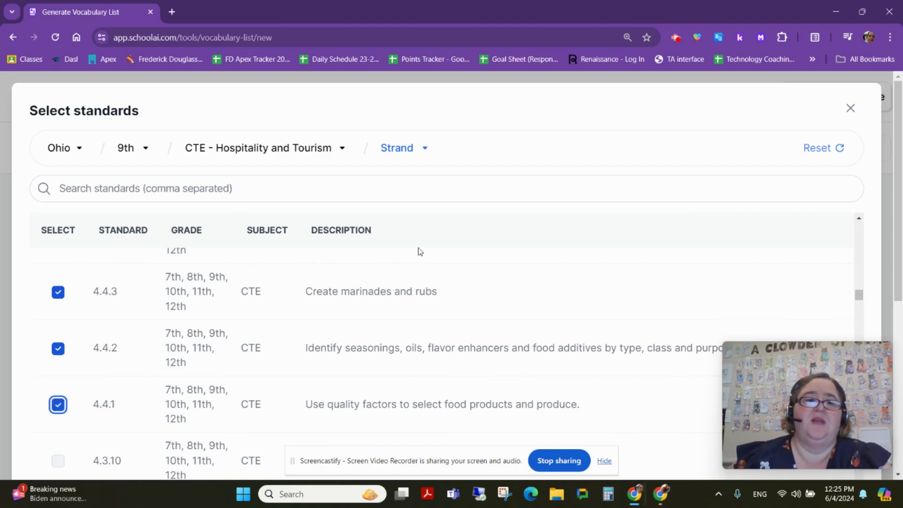
scroll(541, 236, down, 2)
scroll(588, 258, up, 1)
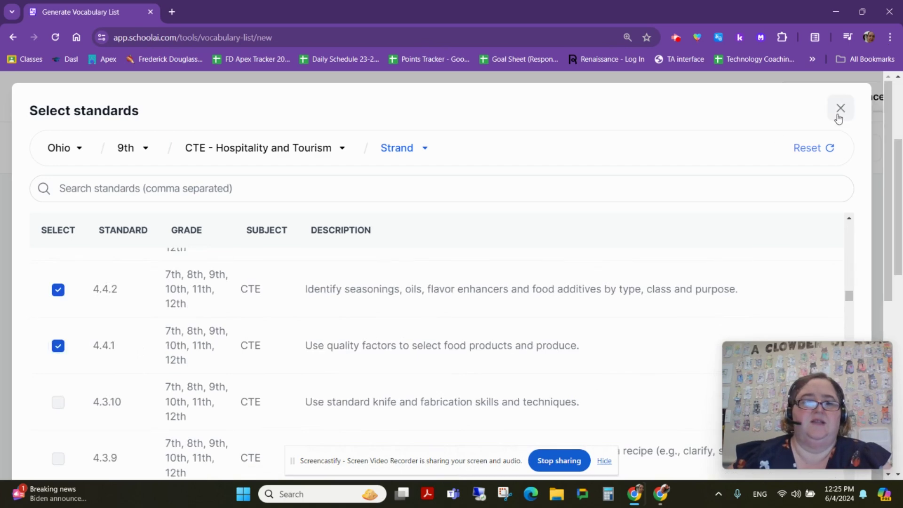
click(851, 109)
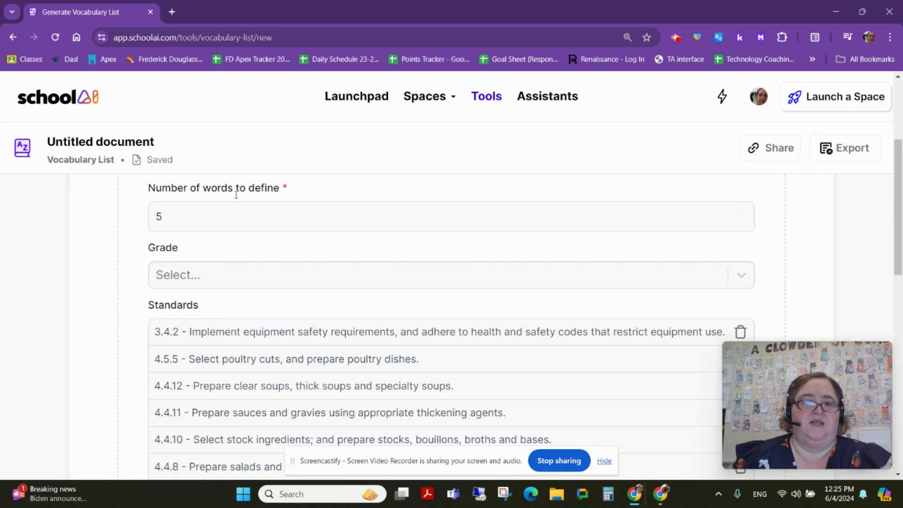
Step: Set the number of words to define to 20 and enter "Food preparation" as the topic
scroll(214, 261, up, 2)
drag(174, 332, 125, 329)
text(20)
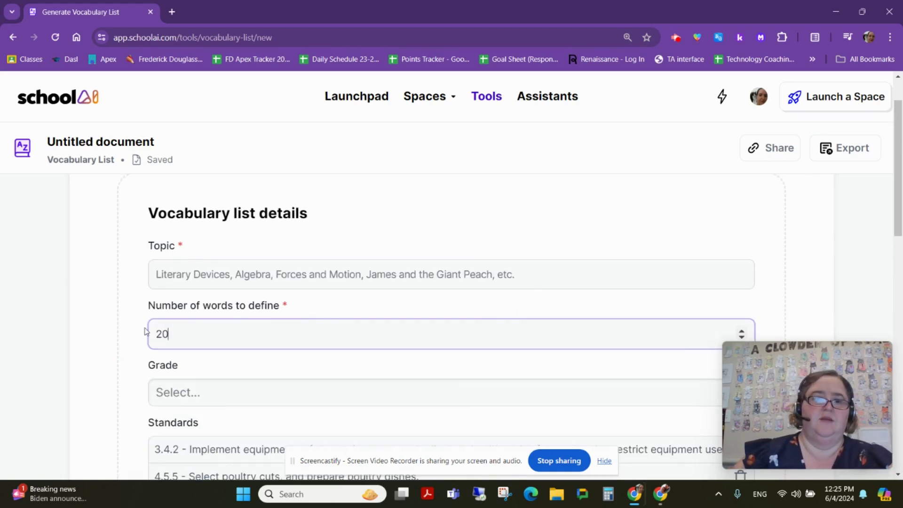
click(268, 277)
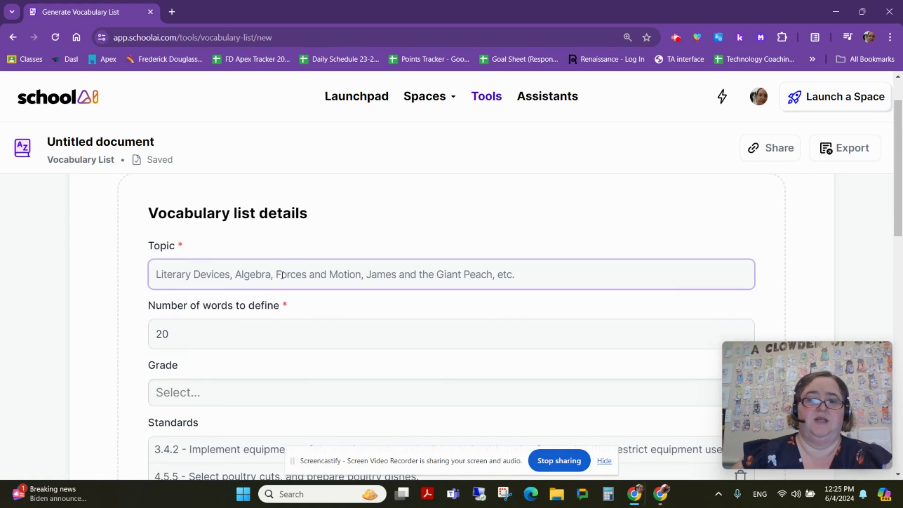
text(Food)
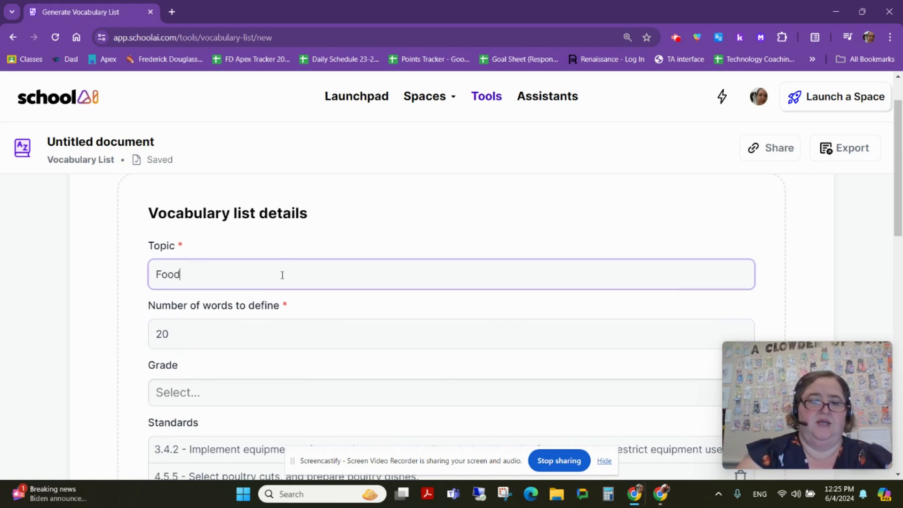
text( preparation)
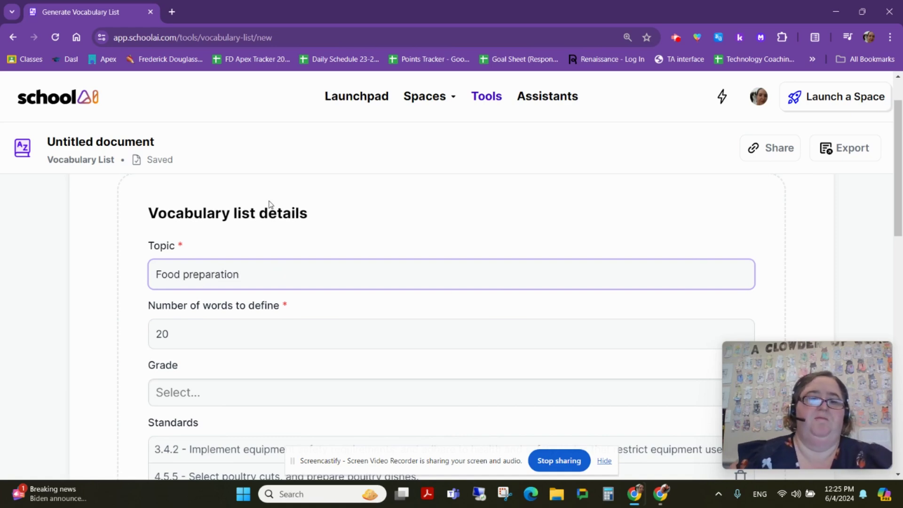
Step: Set the vocabulary list's grade to 9th
scroll(270, 205, down, 3)
click(350, 278)
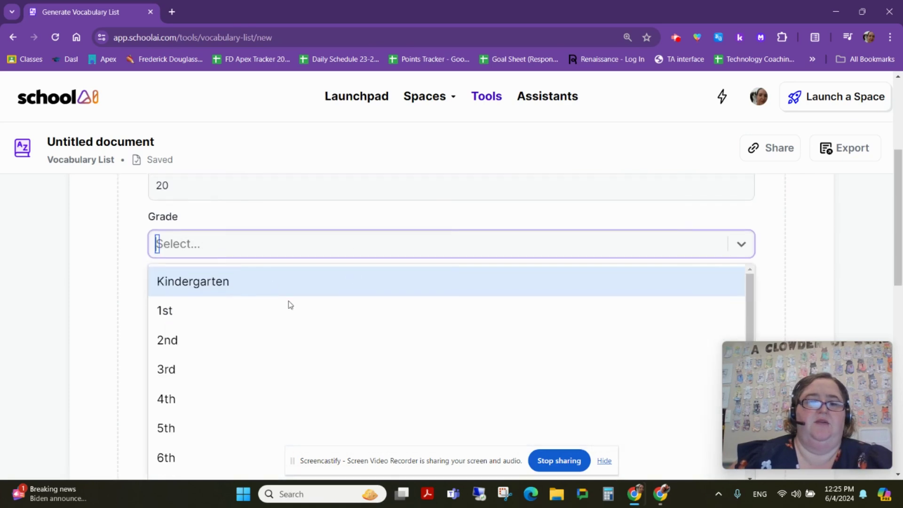
scroll(357, 303, down, 5)
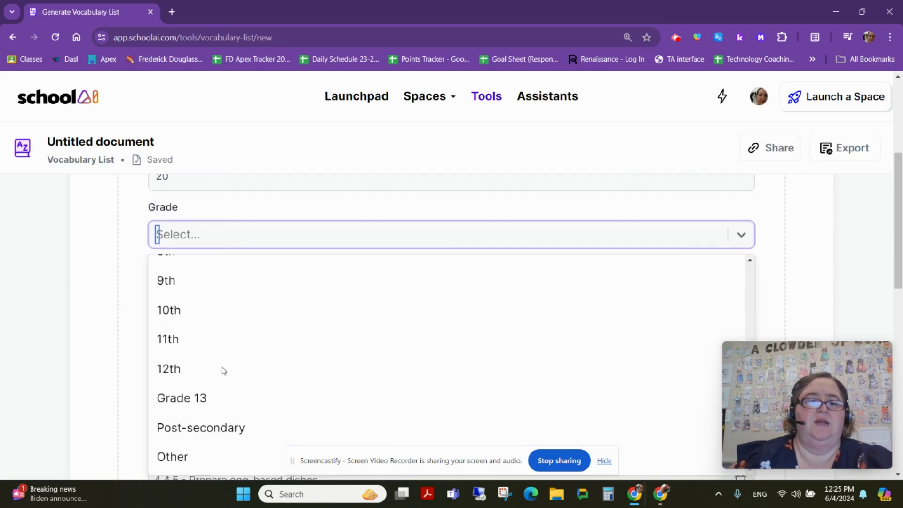
click(204, 293)
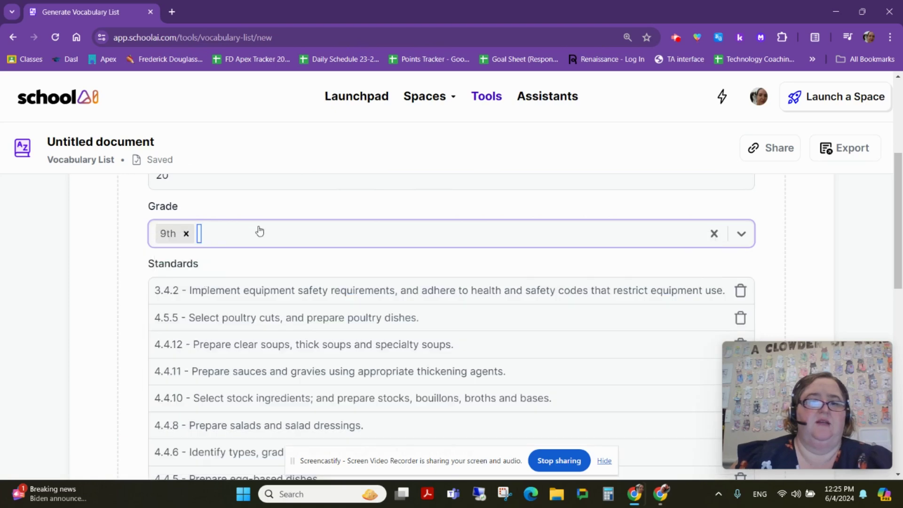
Step: Add 10th, 11th and 12th to the vocabulary list's grades, and generate the list
click(260, 233)
scroll(222, 339, down, 5)
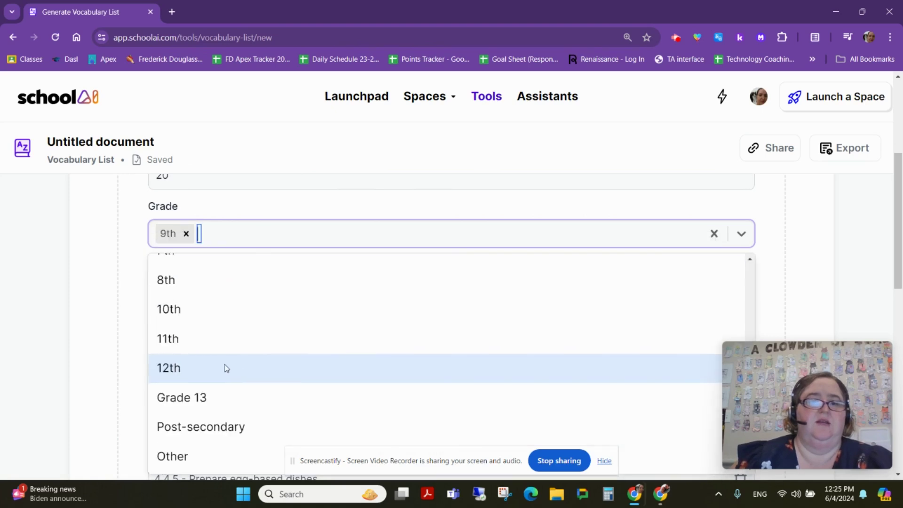
click(195, 322)
click(292, 240)
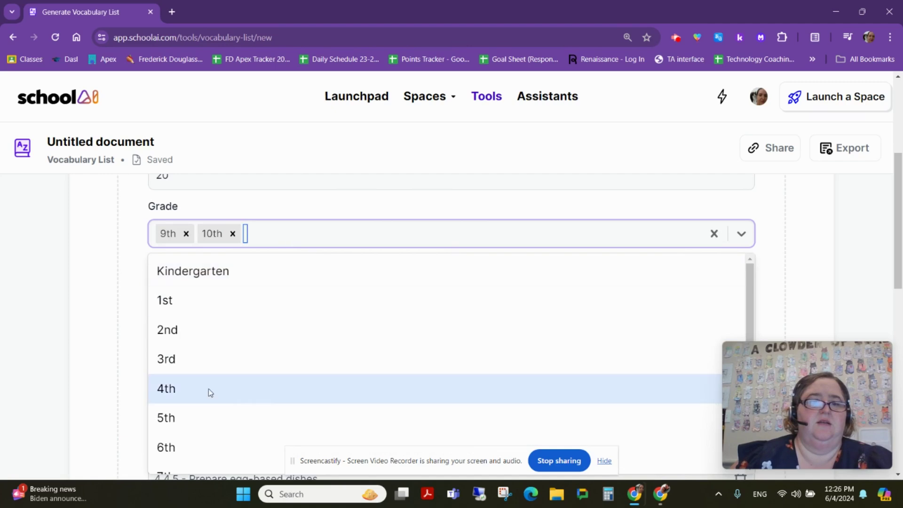
scroll(230, 374, down, 3)
click(206, 336)
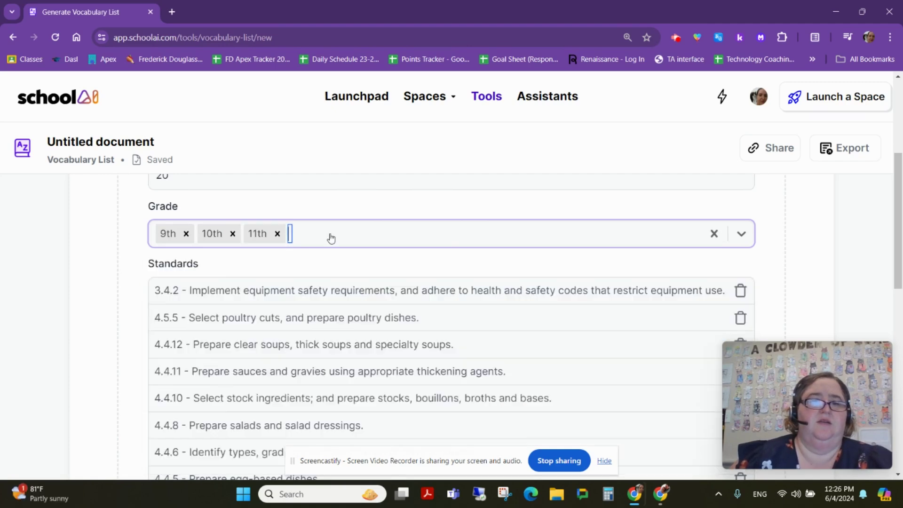
click(328, 240)
scroll(221, 391, down, 3)
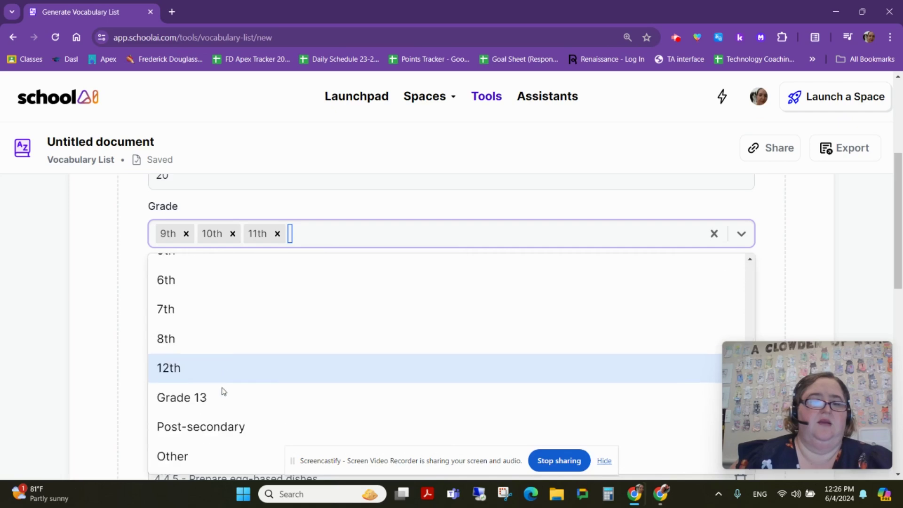
click(205, 369)
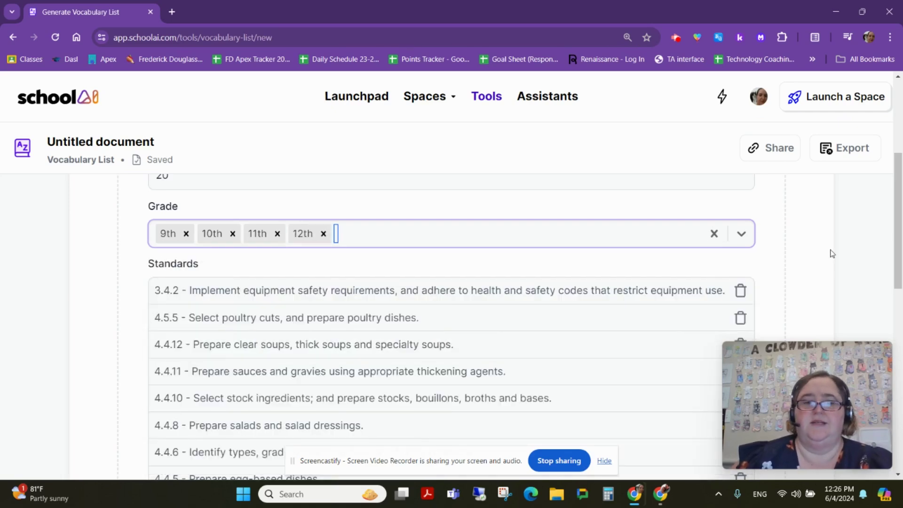
scroll(831, 252, down, 6)
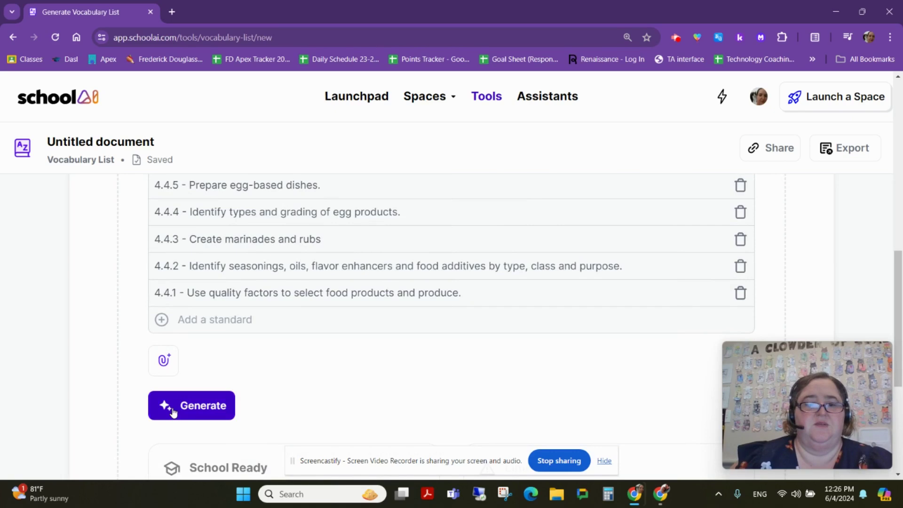
click(191, 416)
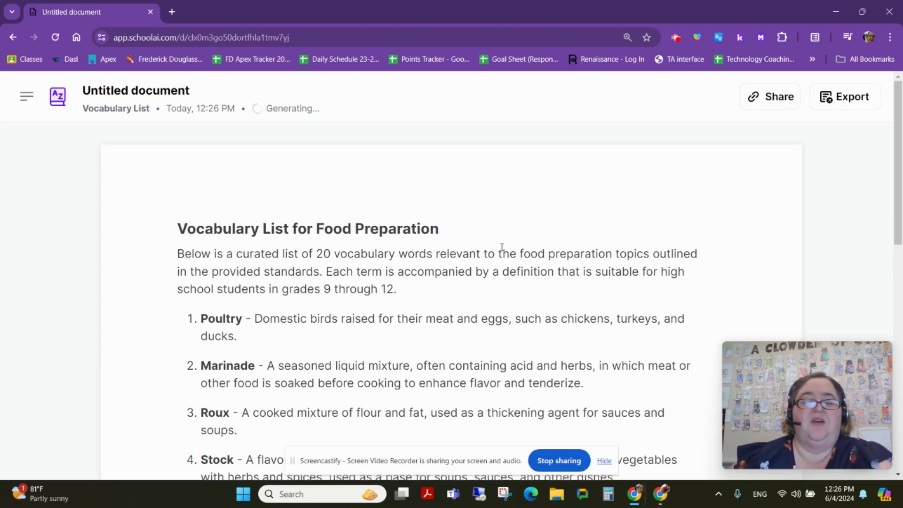
Step: Read through the generated food preparation vocabulary list, checking its terms and definitions, including the Mirepoix entry
scroll(433, 274, down, 3)
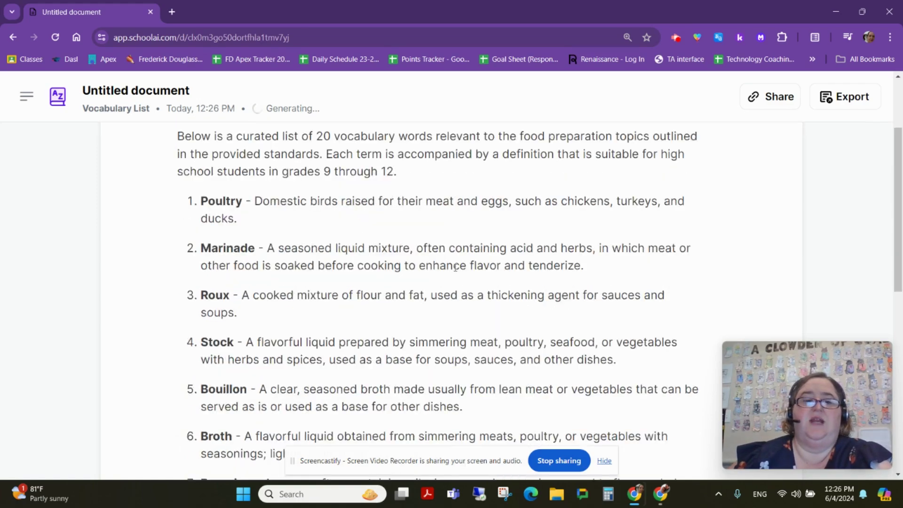
scroll(455, 267, down, 5)
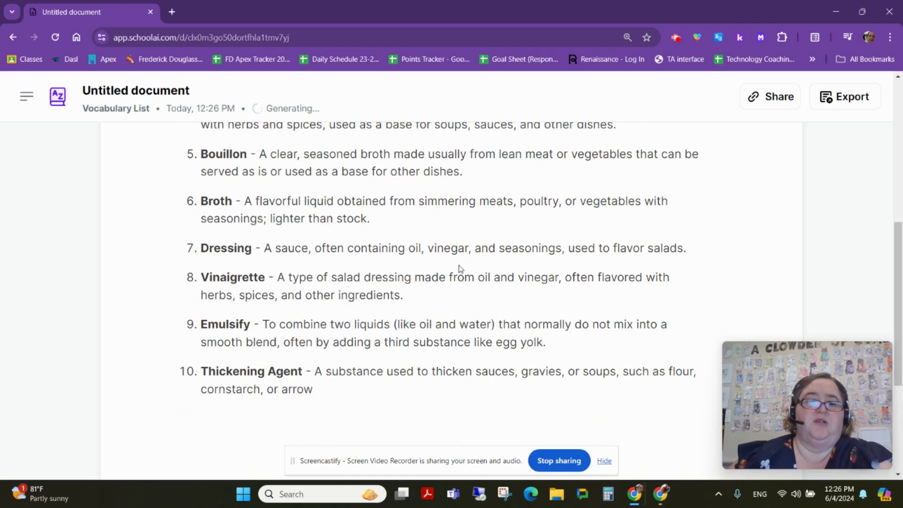
scroll(538, 262, up, 1)
scroll(539, 262, up, 7)
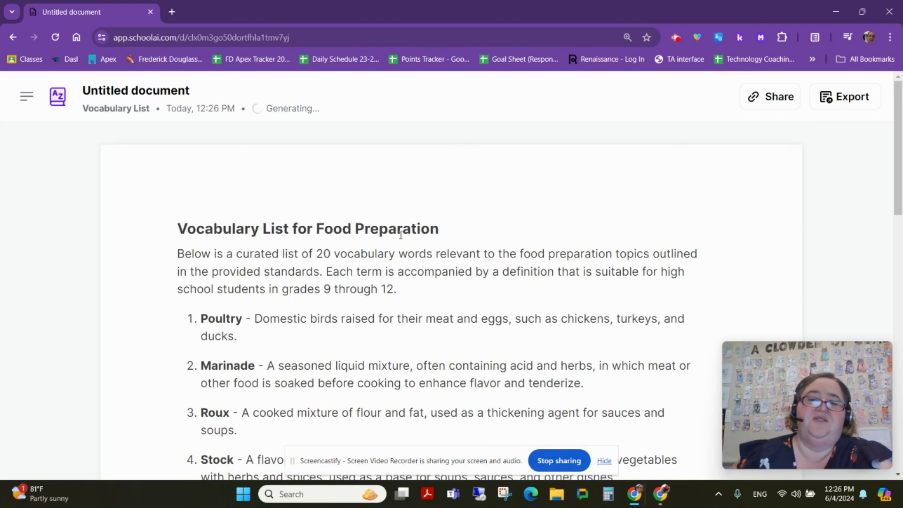
scroll(416, 301, down, 1)
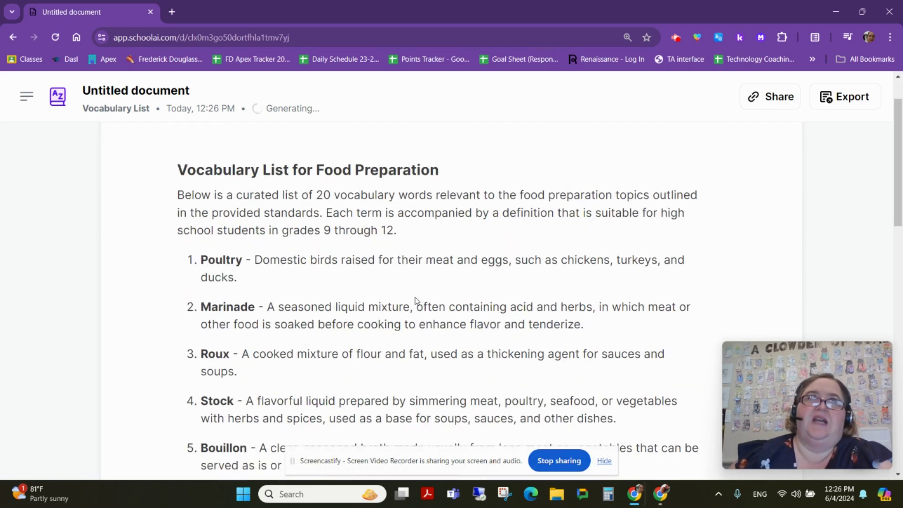
scroll(416, 301, down, 5)
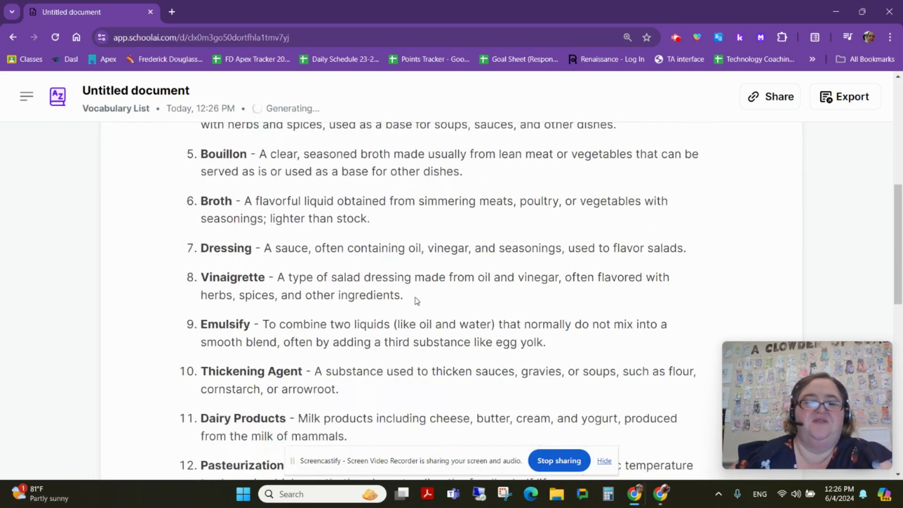
scroll(416, 301, down, 6)
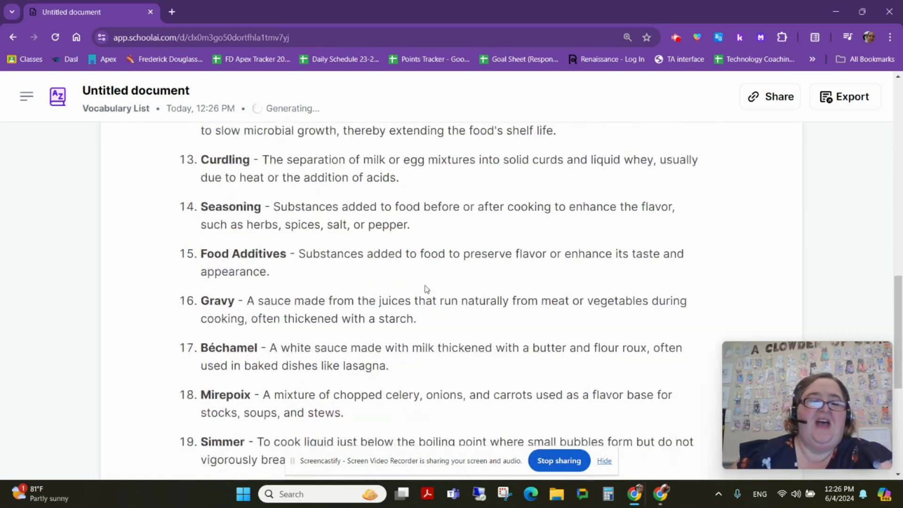
scroll(425, 288, down, 3)
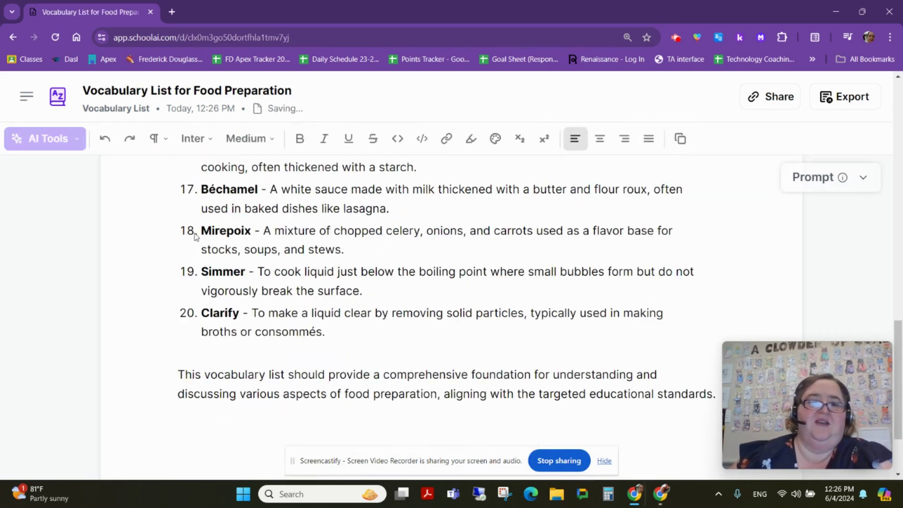
drag(206, 229, 258, 230)
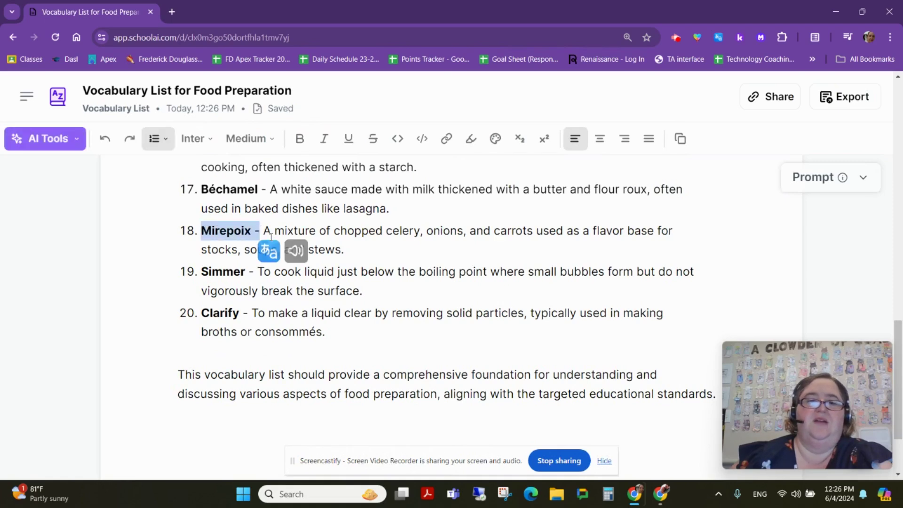
click(408, 242)
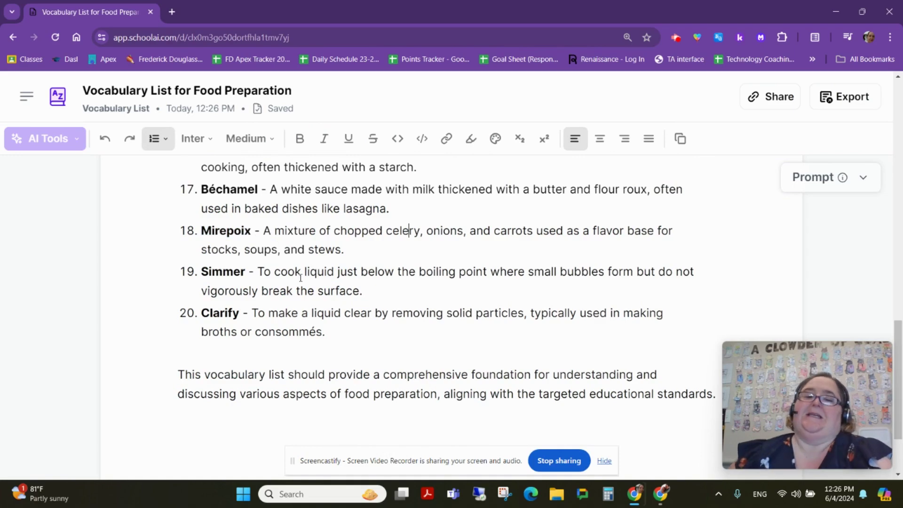
scroll(379, 284, up, 10)
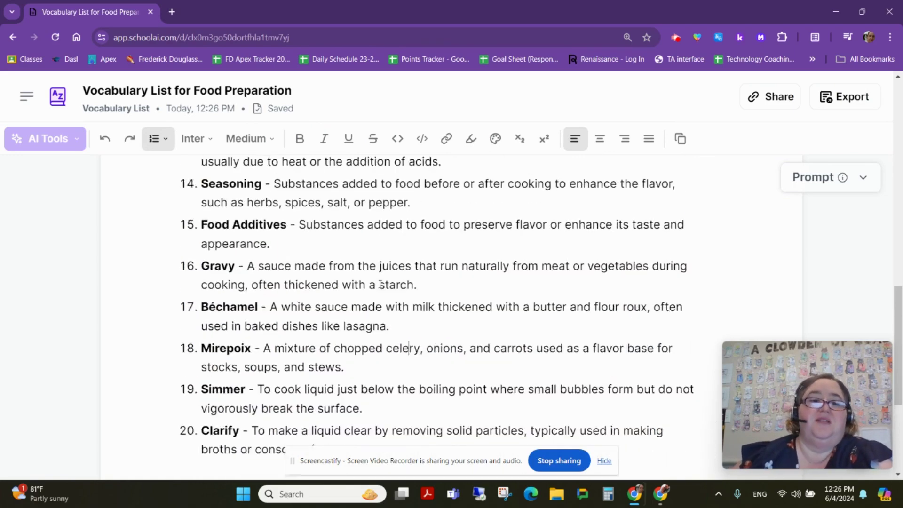
scroll(380, 284, up, 7)
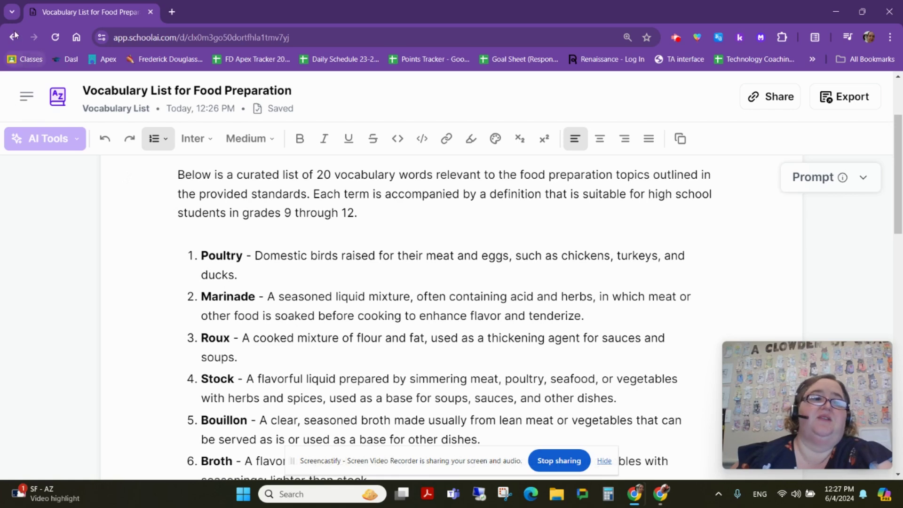
scroll(456, 287, up, 3)
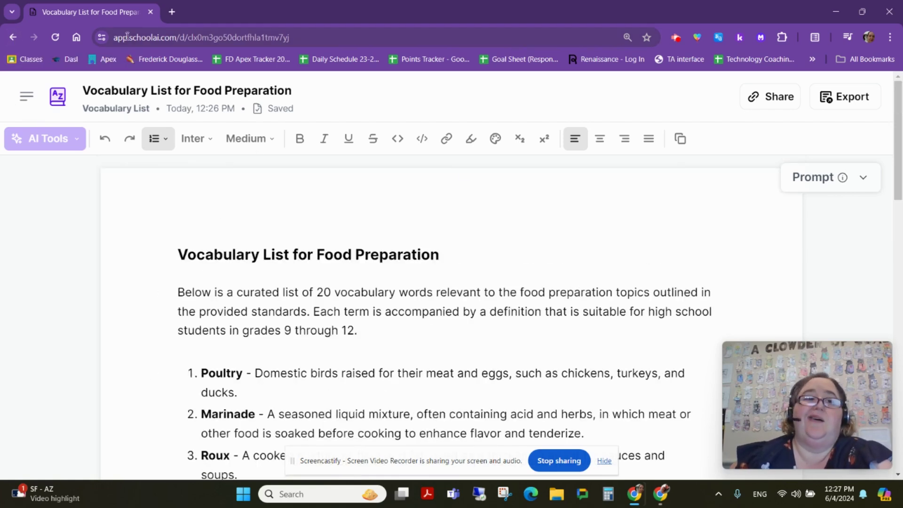
Step: Leave the vocabulary list document and return to the overview of generation tools
click(13, 38)
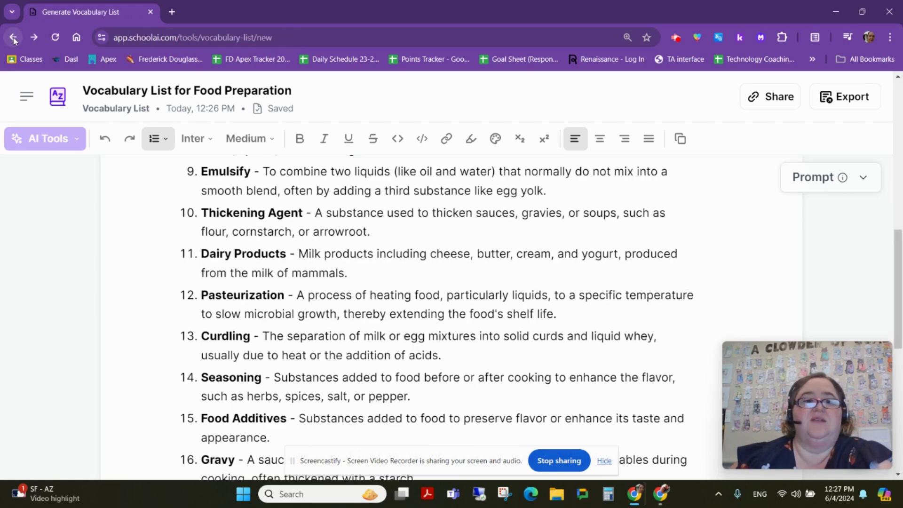
click(13, 38)
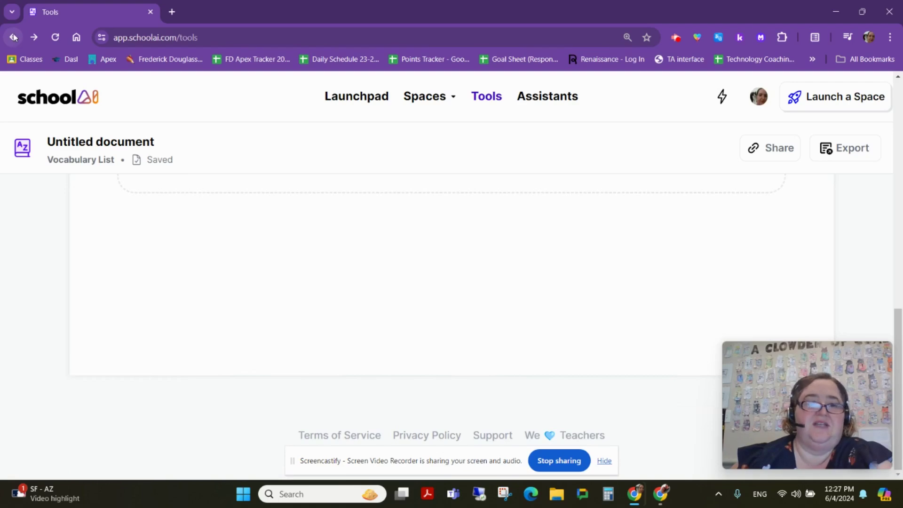
click(13, 38)
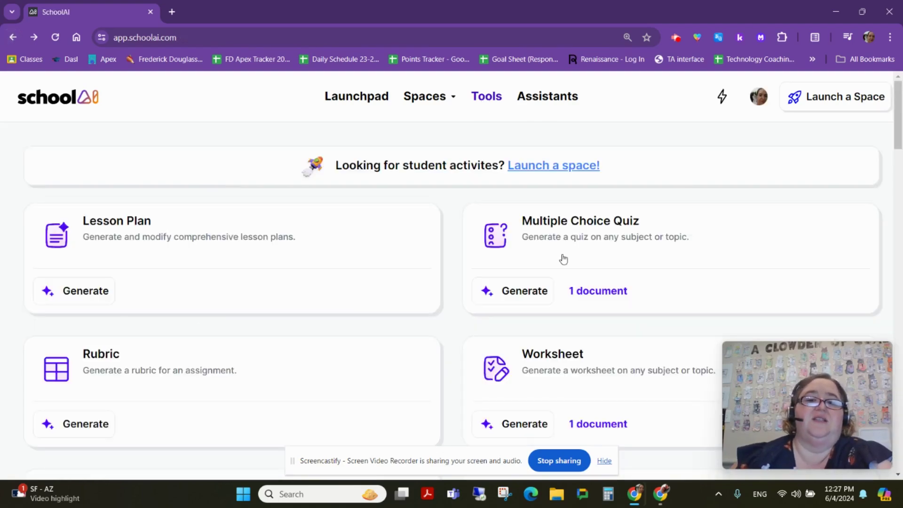
click(486, 95)
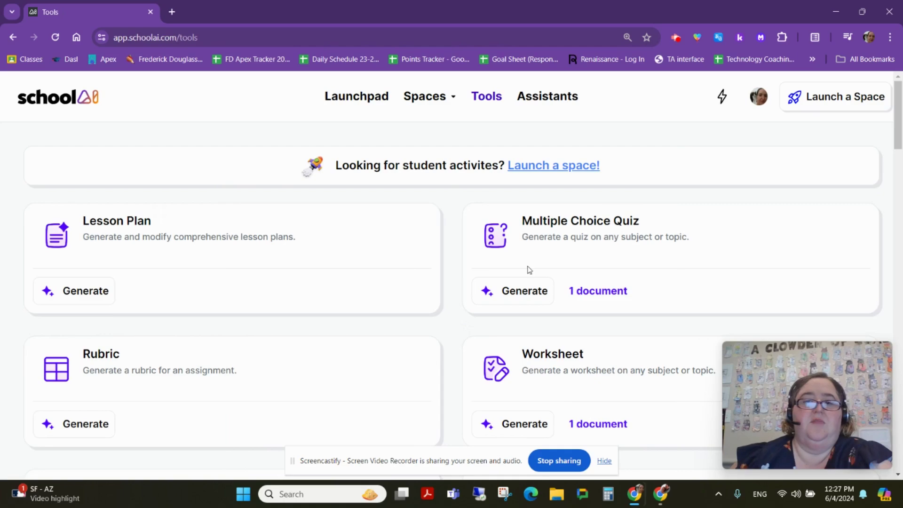
scroll(631, 337, down, 5)
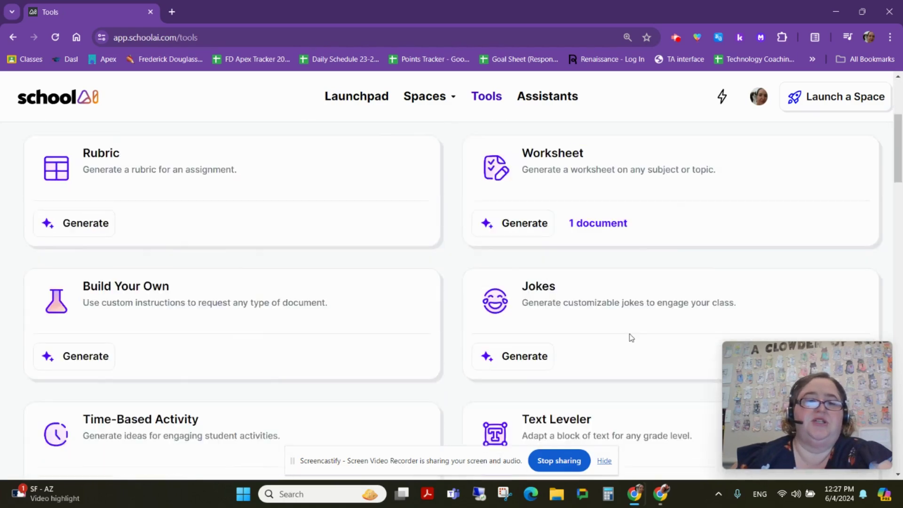
scroll(656, 284, down, 4)
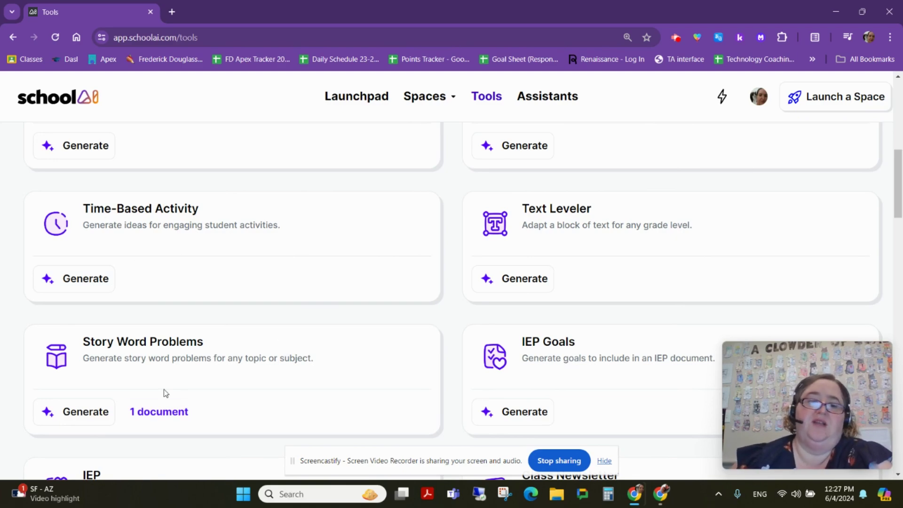
click(91, 424)
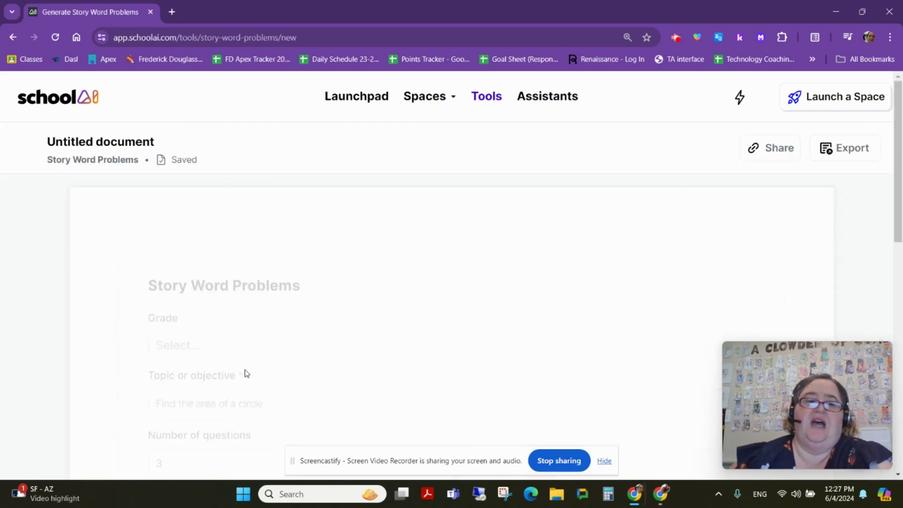
scroll(607, 270, down, 10)
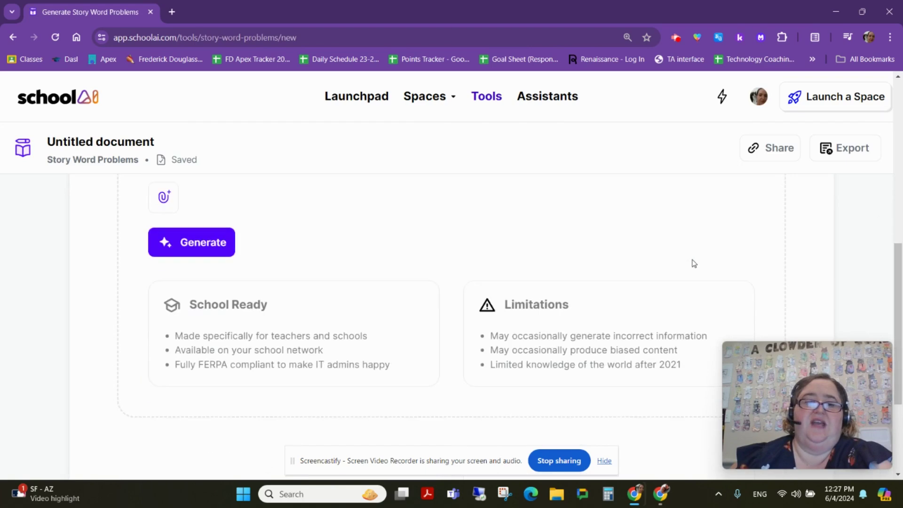
scroll(695, 268, down, 2)
scroll(693, 266, up, 4)
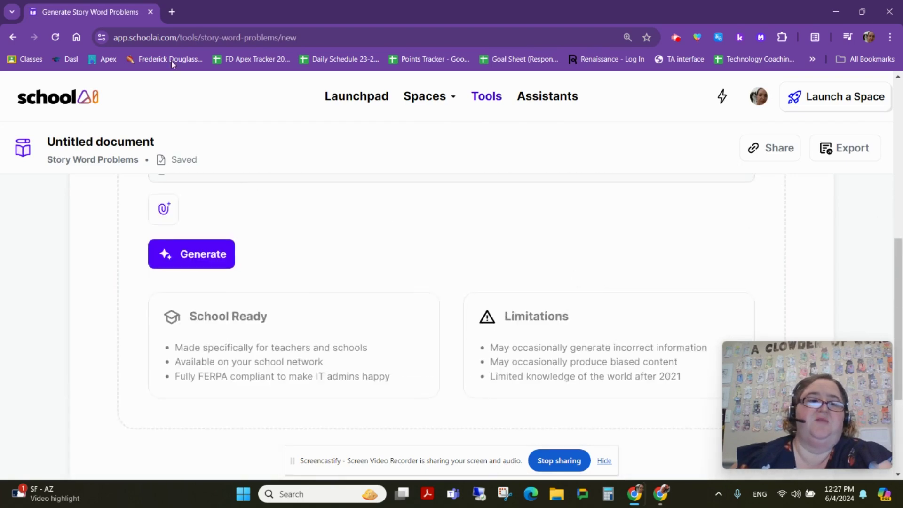
click(14, 39)
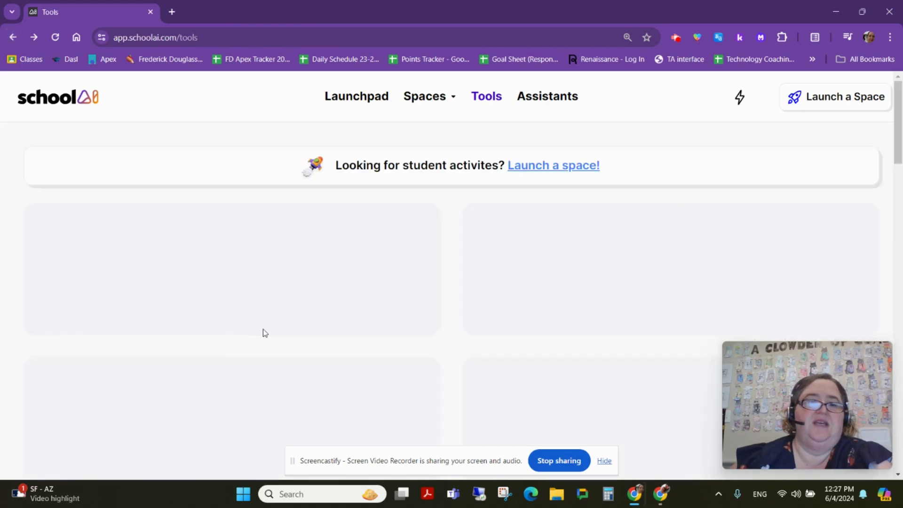
Step: Open the existing untitled document saved under the Story Word Problems tool
scroll(335, 310, down, 7)
scroll(350, 316, down, 1)
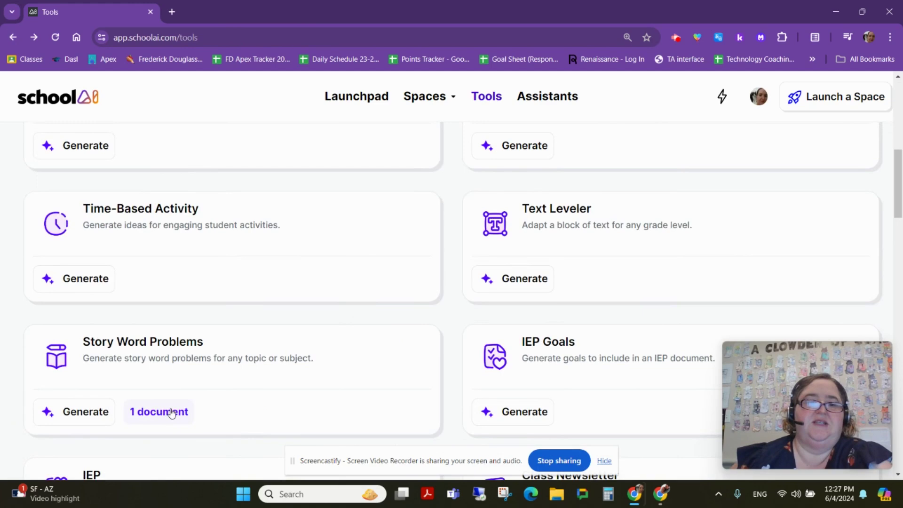
click(171, 412)
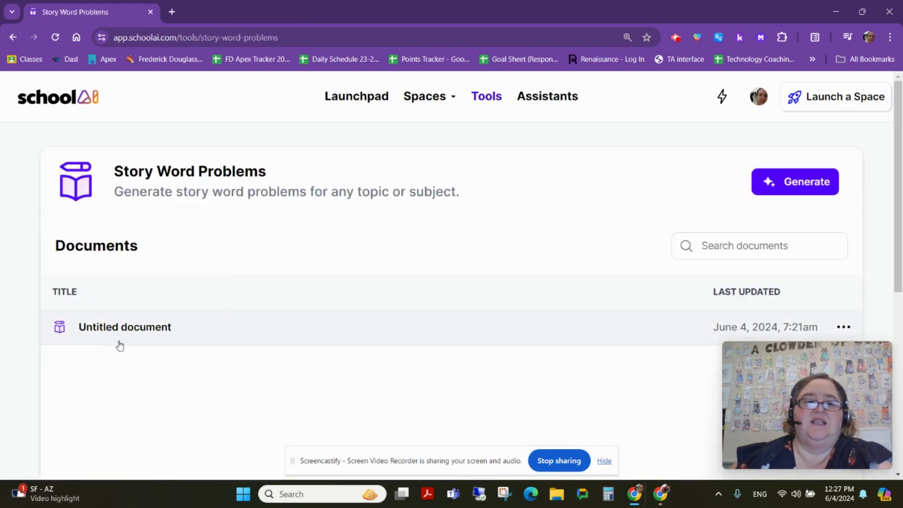
click(129, 337)
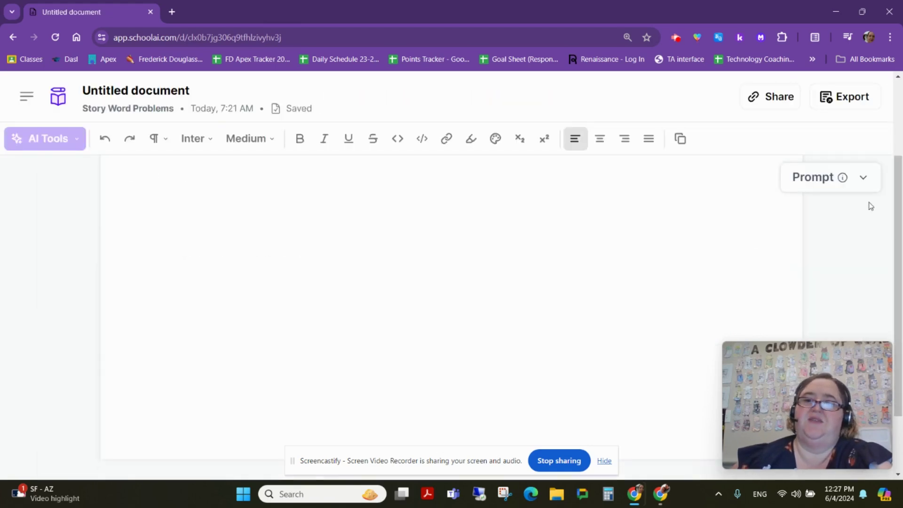
Step: Expand the prompt of the hair braiding document and regenerate its story word problems with the existing settings
click(865, 181)
scroll(759, 238, down, 5)
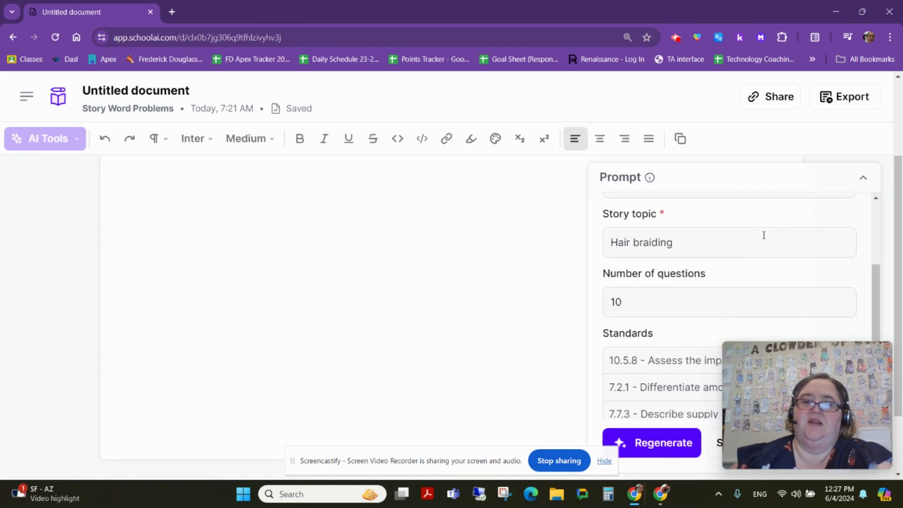
click(665, 445)
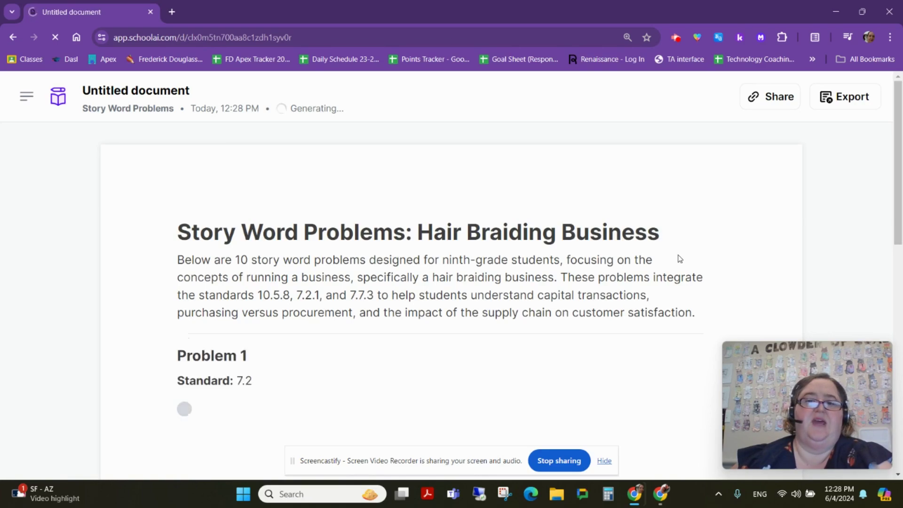
scroll(678, 260, down, 3)
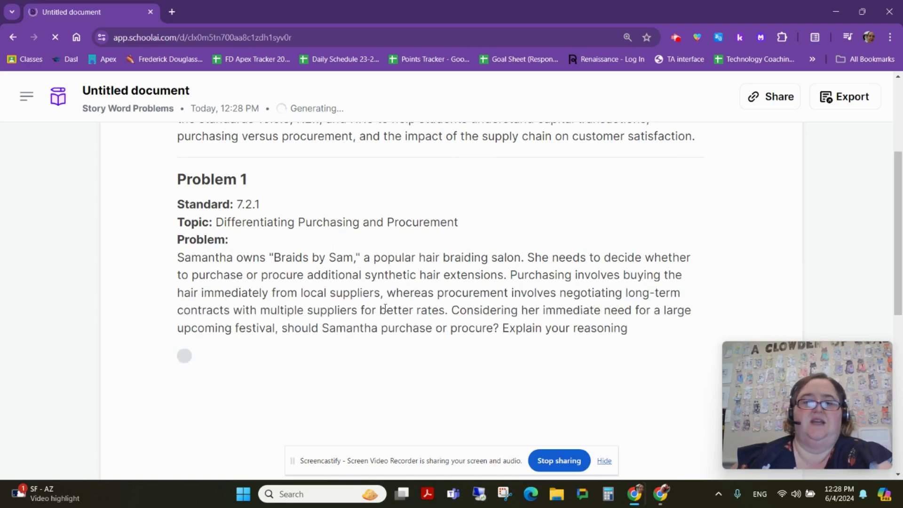
Step: Read through the regenerated hair braiding story word problems, checking the introduction and each problem's standard, topic and scenario through Problem 5
scroll(578, 320, down, 3)
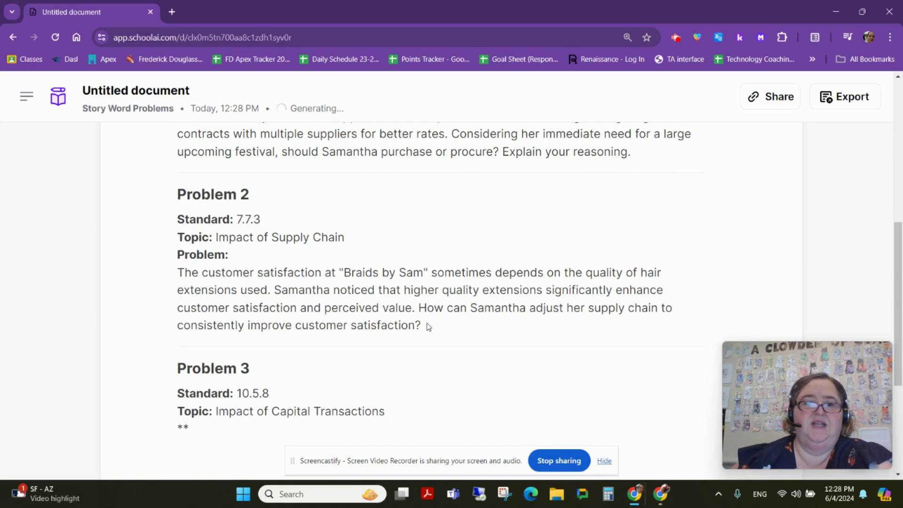
scroll(444, 322, up, 2)
scroll(445, 322, up, 5)
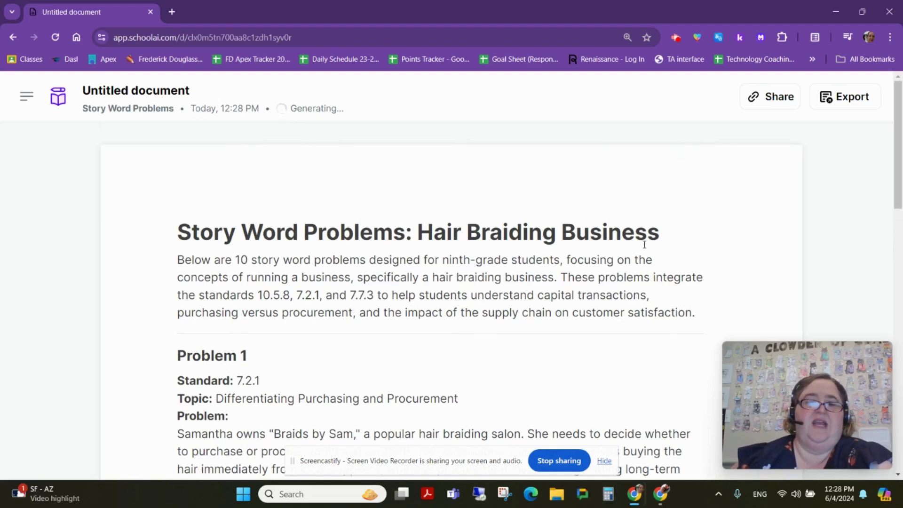
scroll(644, 245, down, 4)
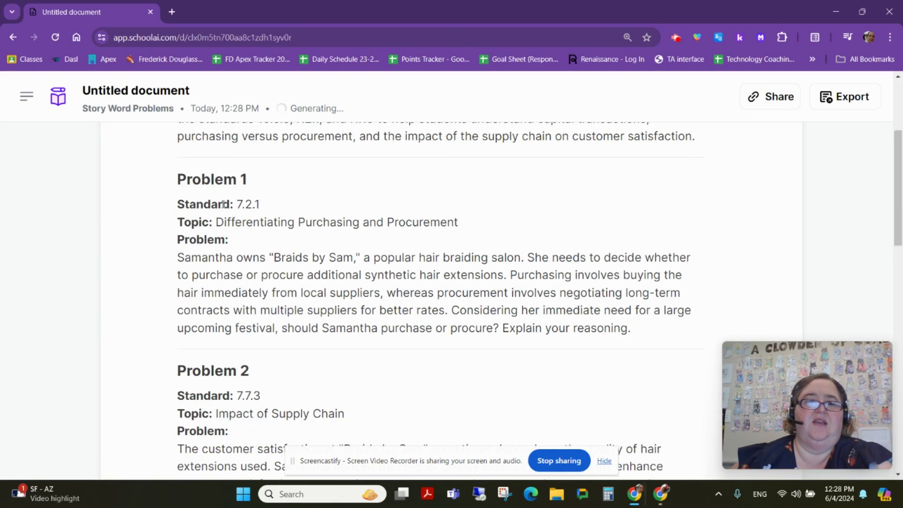
drag(221, 205, 268, 207)
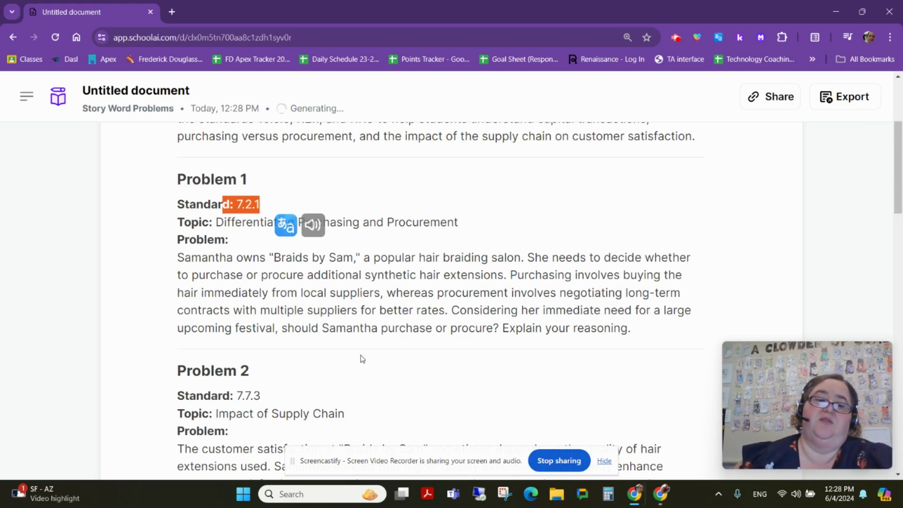
scroll(362, 359, down, 4)
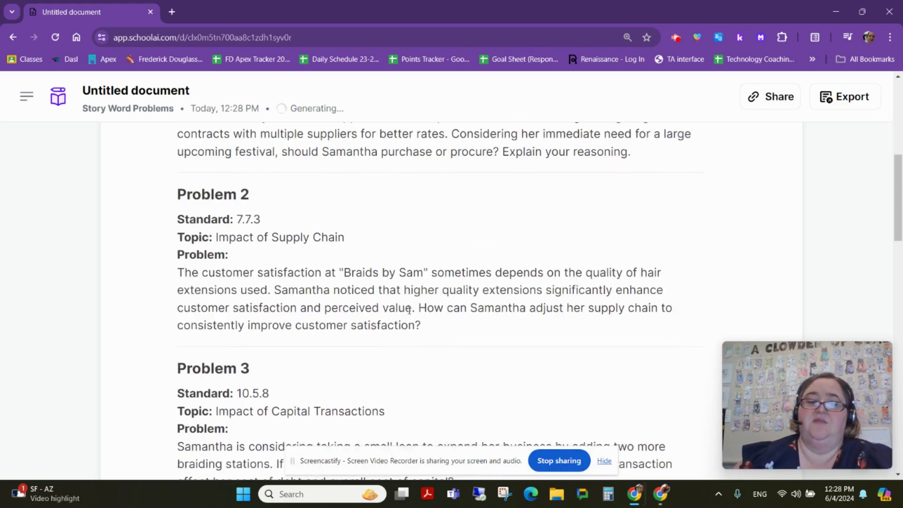
scroll(408, 309, down, 6)
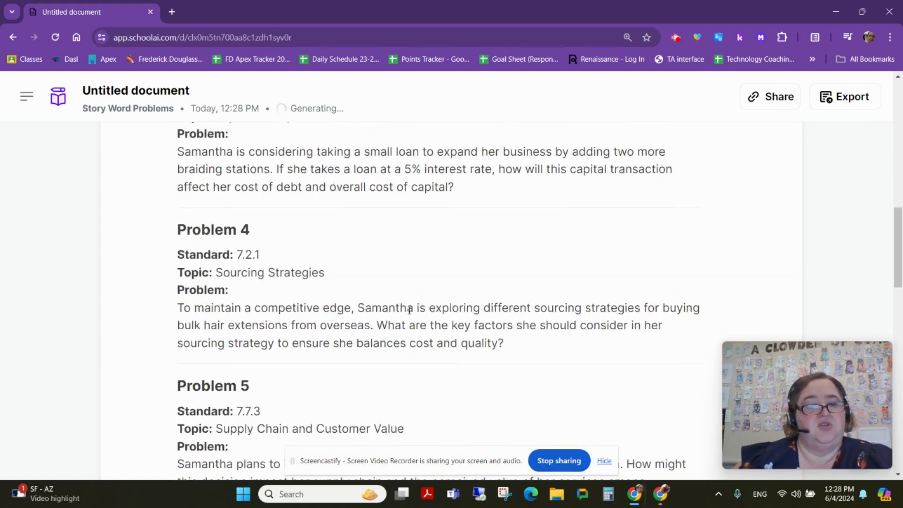
scroll(411, 314, down, 2)
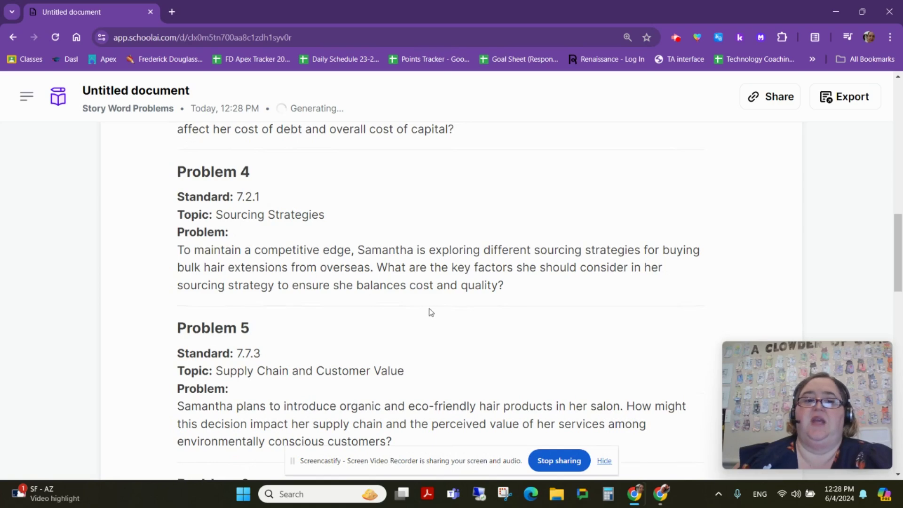